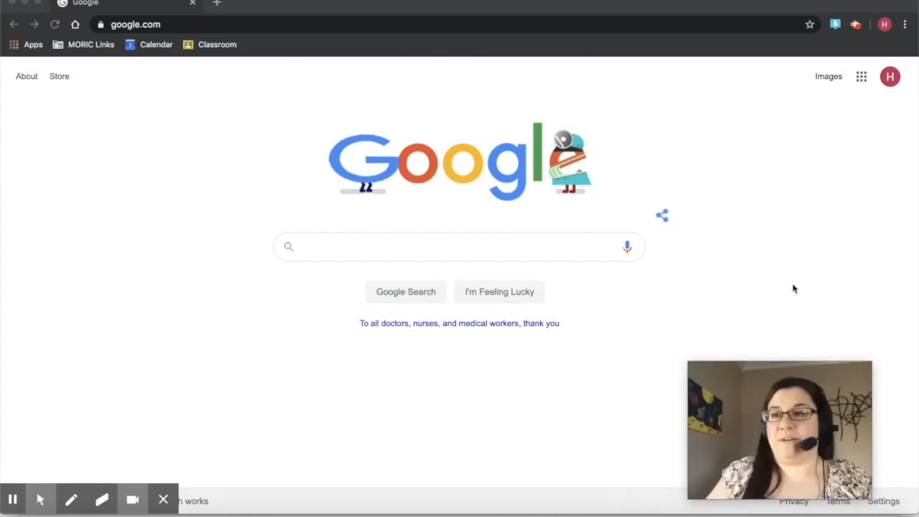
Step: Open Google Calendar from the Google apps list
{"action": "left_click", "coordinate": [862, 76]}
{"action": "left_click", "coordinate": [862, 77]}
{"action": "left_click", "coordinate": [862, 76]}
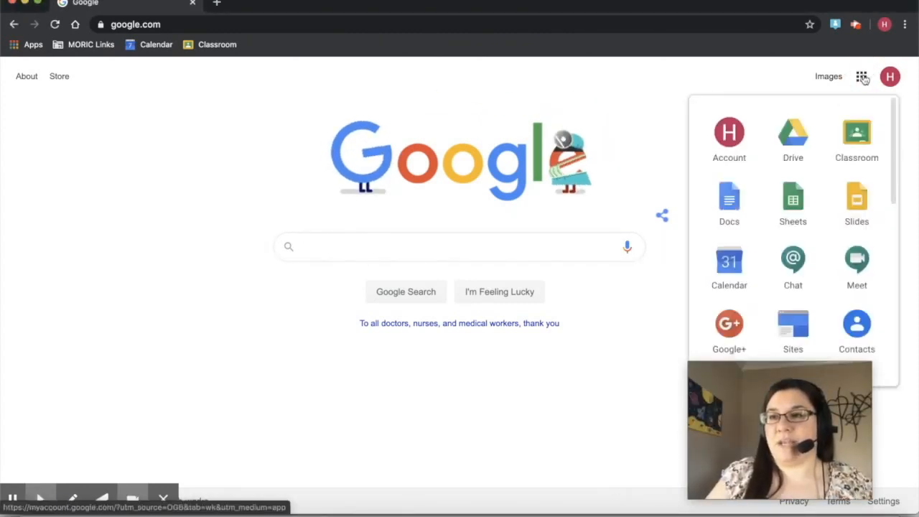
{"action": "left_click", "coordinate": [728, 260]}
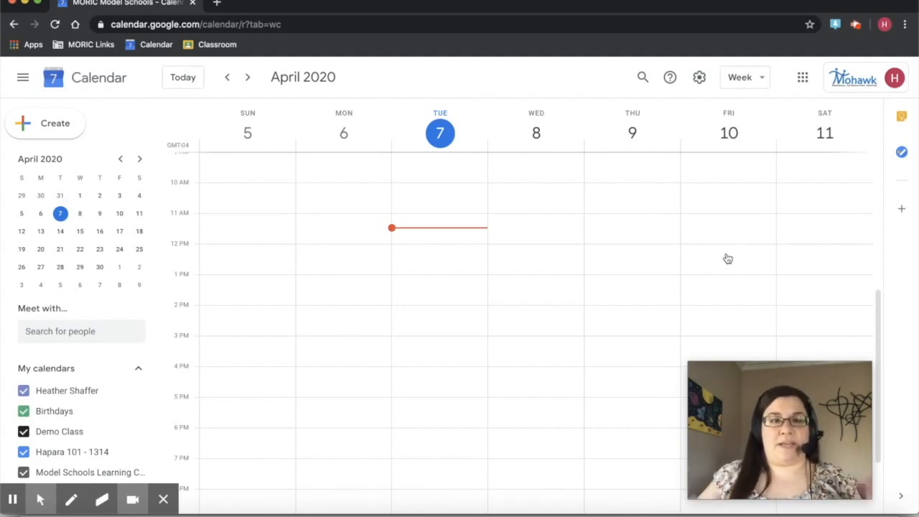
Step: Draft a new calendar entry on Tuesday, April 7, 2020, spanning 10:00am to 12:00pm
{"action": "left_click", "coordinate": [421, 196]}
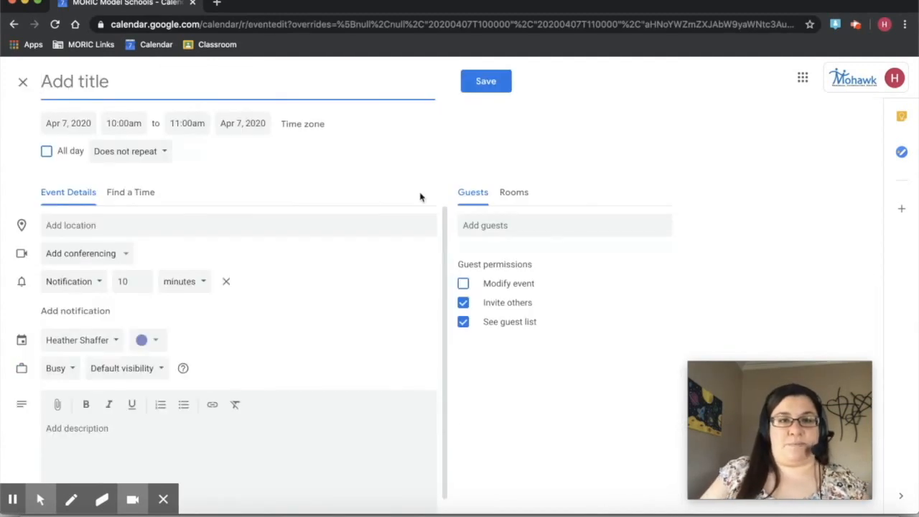
{"action": "left_click", "coordinate": [23, 82]}
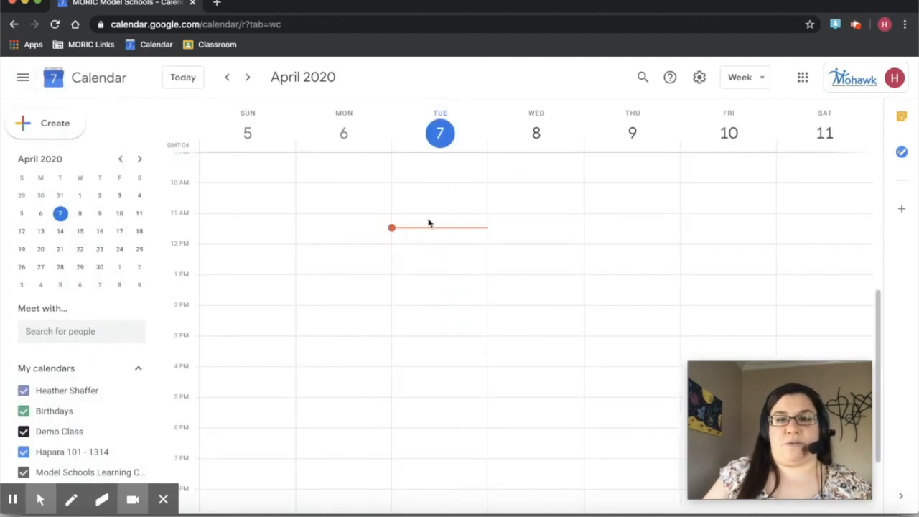
{"action": "left_click", "coordinate": [429, 223]}
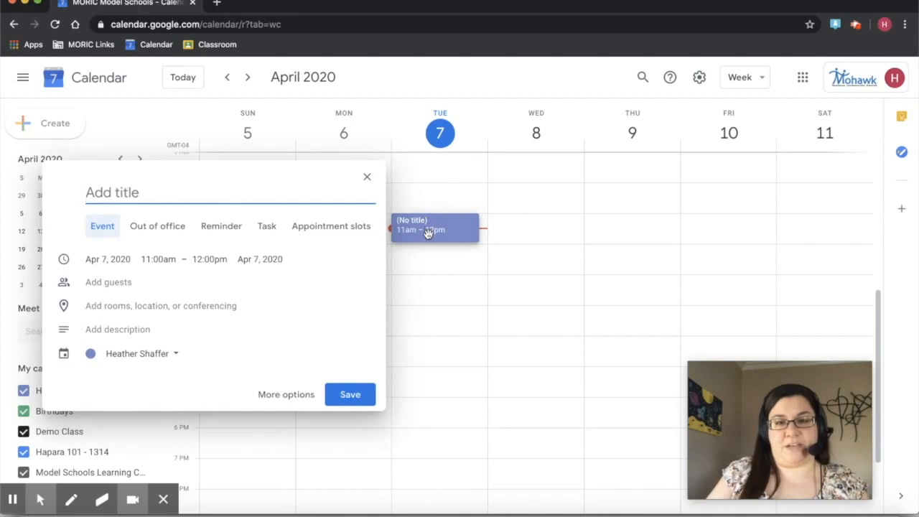
{"action": "left_click_drag", "start_coordinate": [428, 241], "coordinate": [433, 270]}
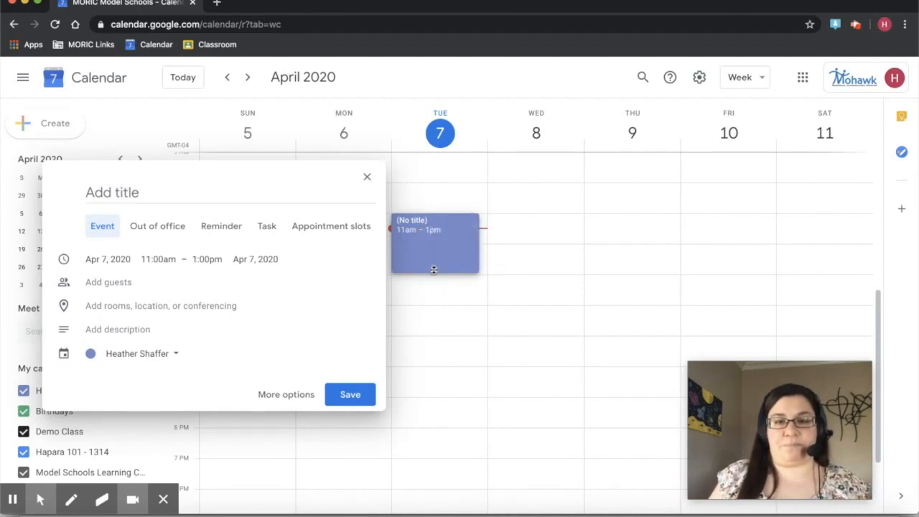
{"action": "left_click_drag", "start_coordinate": [429, 219], "coordinate": [429, 192]}
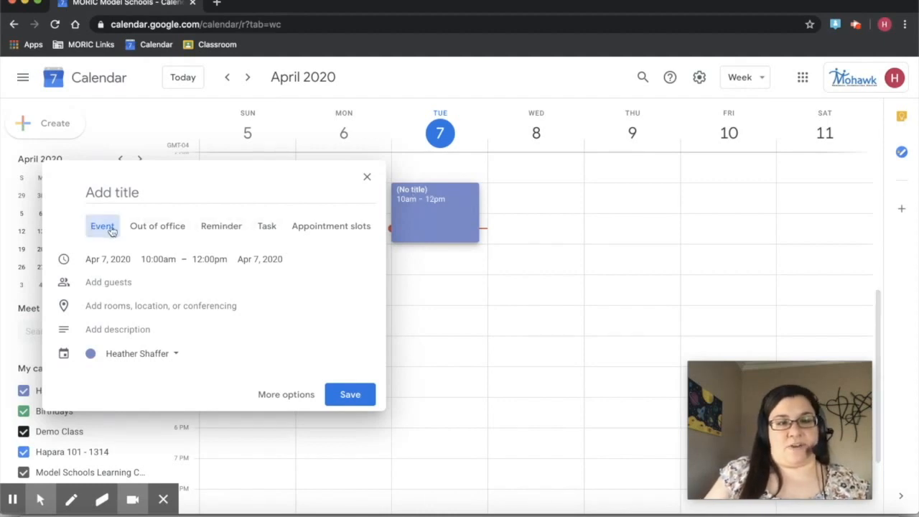
Step: Make the April 7 entry 30-minute appointment slots titled "ELA 7 Virtual Office Hours" and save it
{"action": "left_click", "coordinate": [316, 230]}
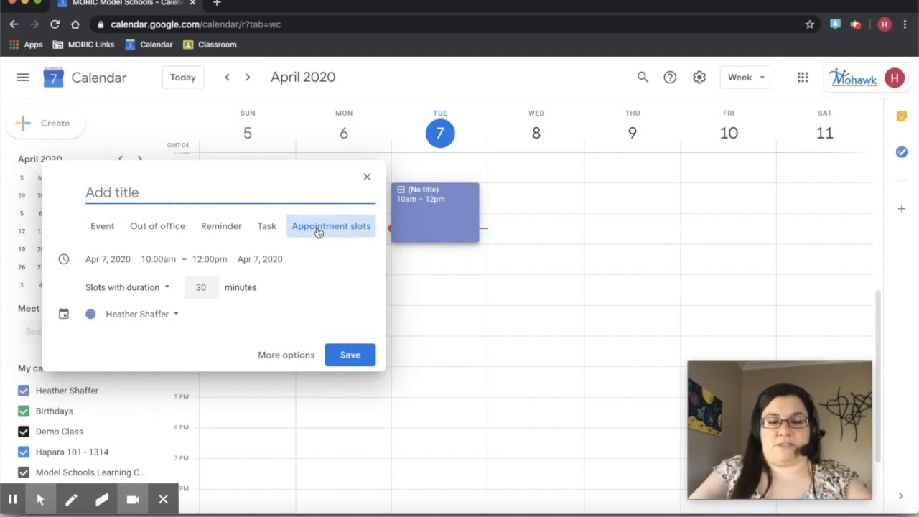
{"action": "type", "text": "E"}
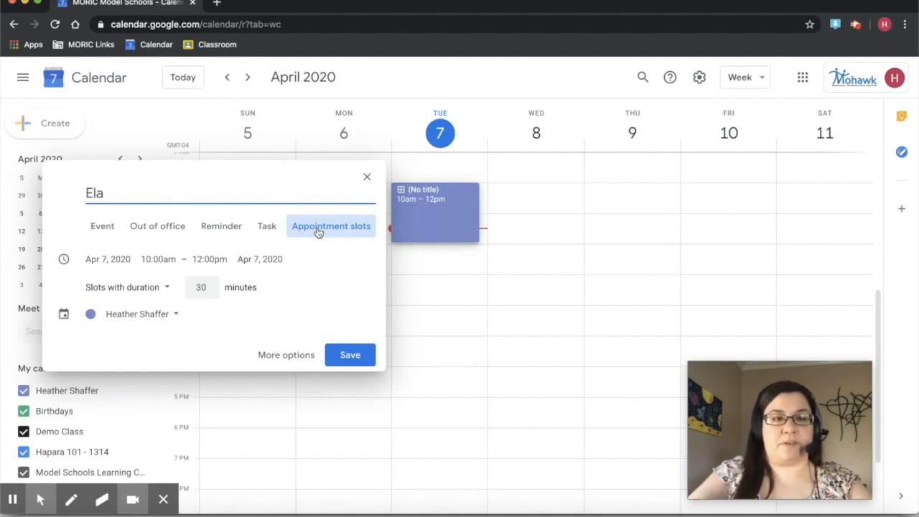
{"action": "type", "text": "LA "}
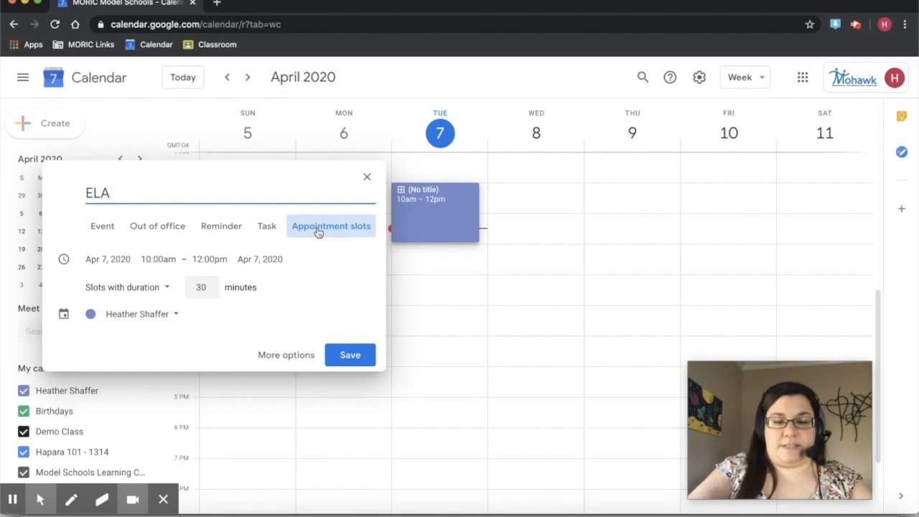
{"action": "type", "text": "7 Virtua"}
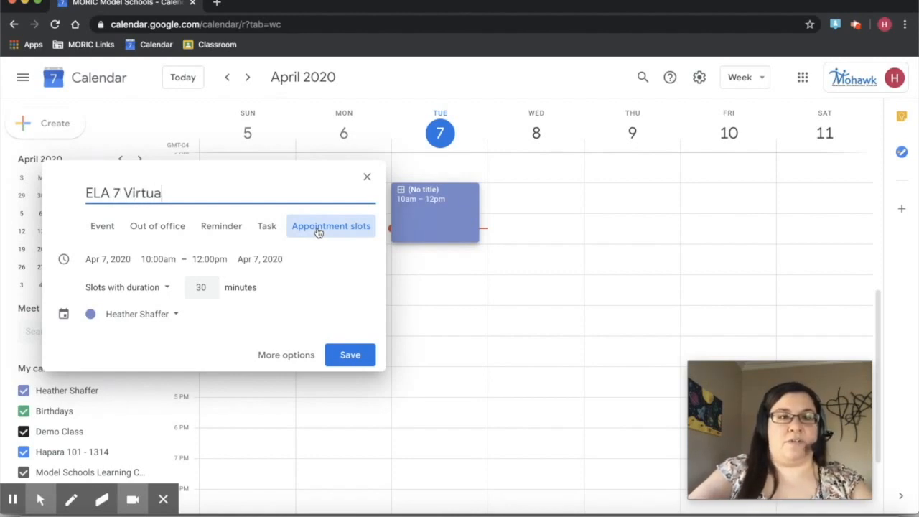
{"action": "type", "text": "l Of"}
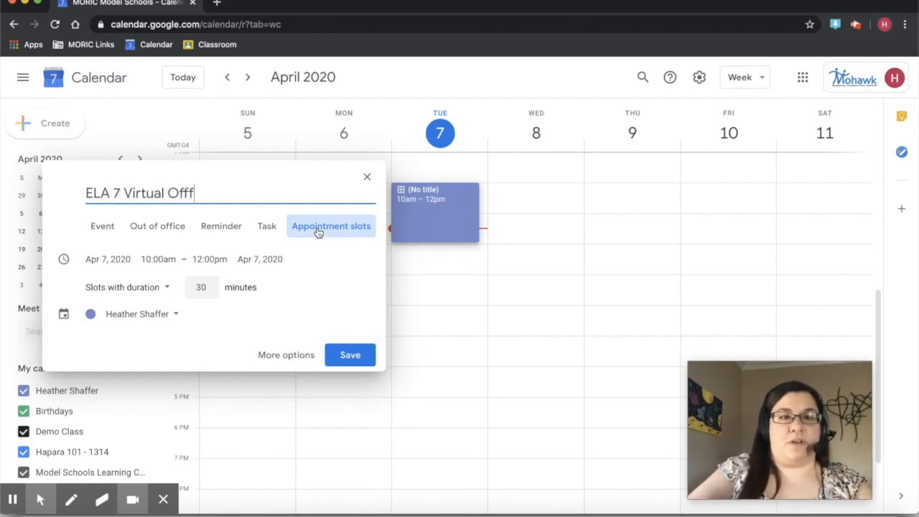
{"action": "type", "text": "ff"}
{"action": "key", "text": "BackSpace"}
{"action": "type", "text": "ice Hours"}
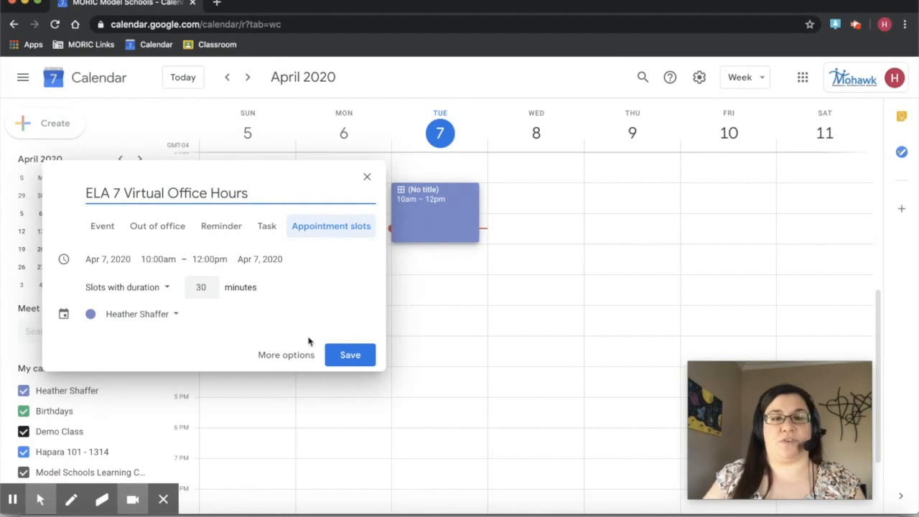
{"action": "left_click", "coordinate": [346, 354]}
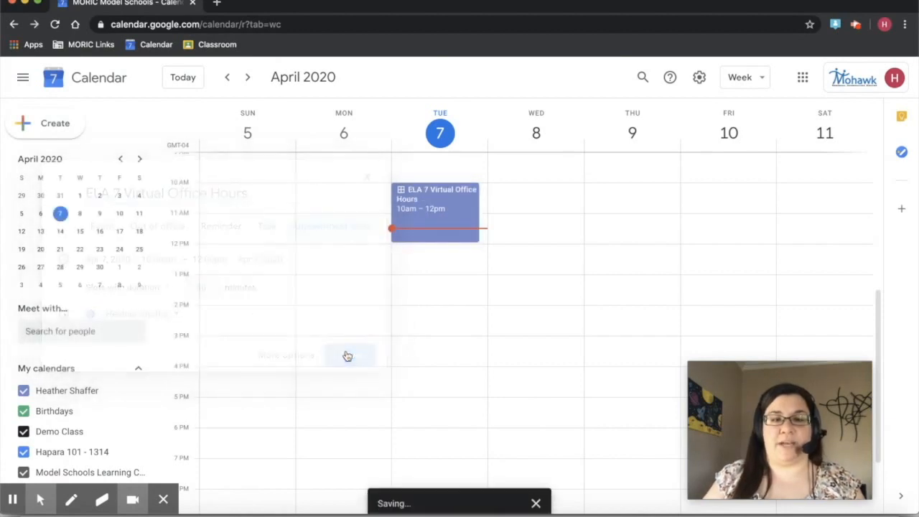
Step: Create and save 30-minute appointment slots titled "ELA 8 Virtual Office Hours" on Thursday, April 9, from 10:00am to 12:00pm
{"action": "left_click", "coordinate": [629, 195]}
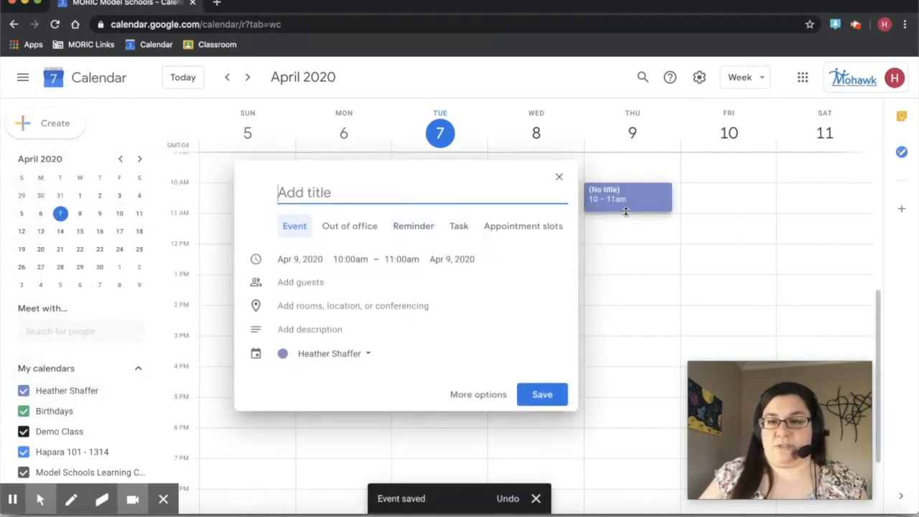
{"action": "left_click_drag", "start_coordinate": [625, 210], "coordinate": [625, 241]}
{"action": "left_click", "coordinate": [453, 194]}
{"action": "type", "text": "E"}
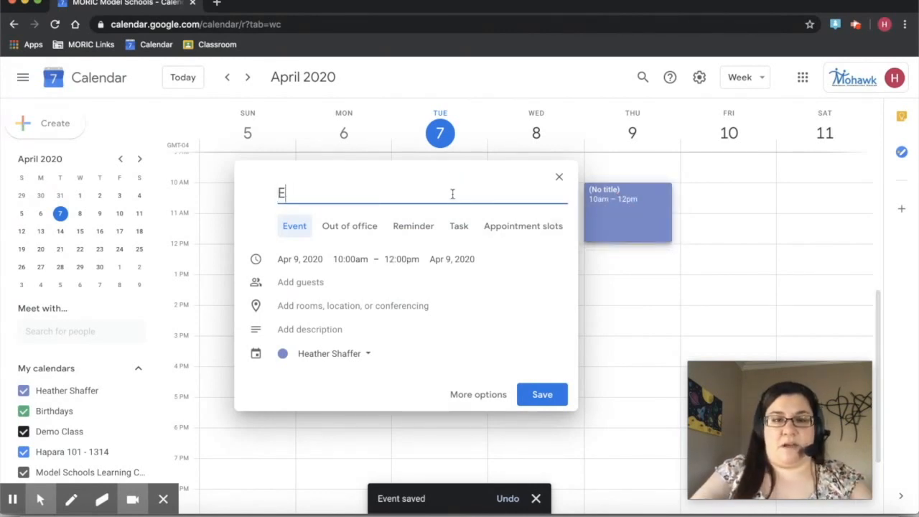
{"action": "type", "text": "LA 8"}
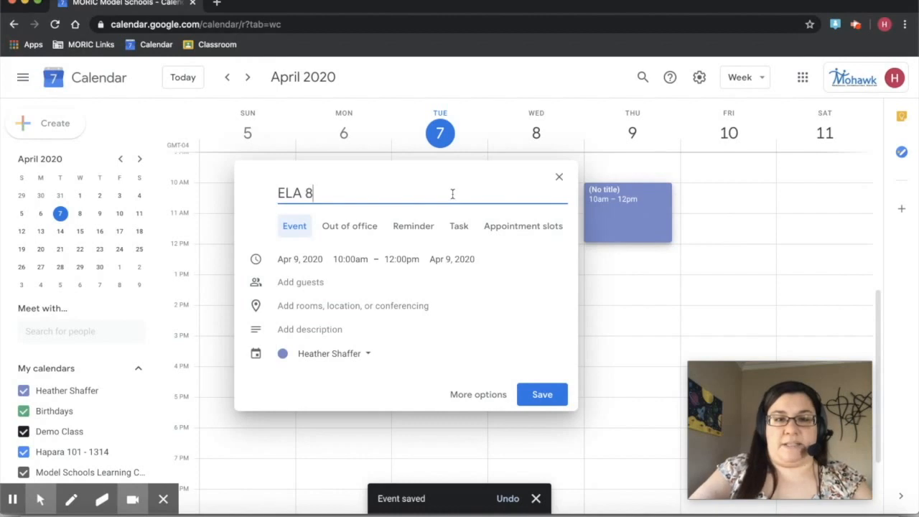
{"action": "type", "text": " Virtual off"}
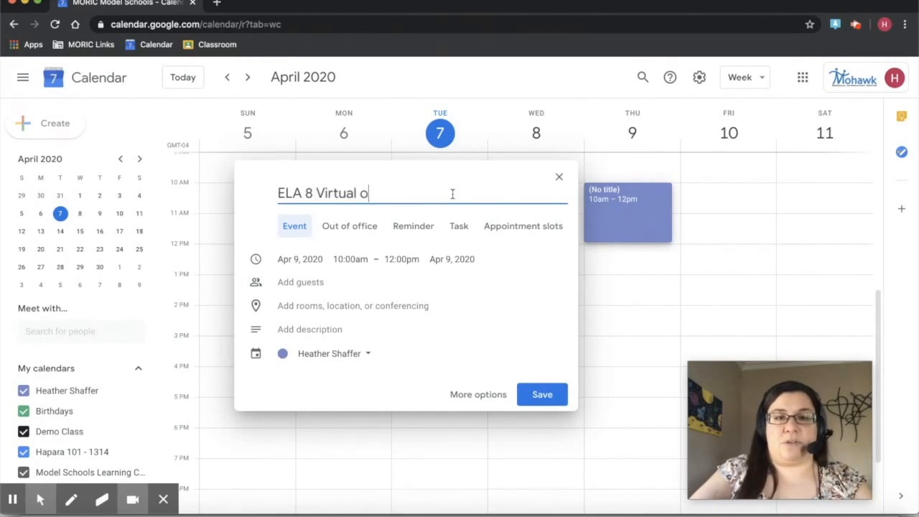
{"action": "key", "text": "BackSpace"}
{"action": "key", "text": "BackSpace"}
{"action": "key", "text": "BackSpace"}
{"action": "type", "text": "Offi"}
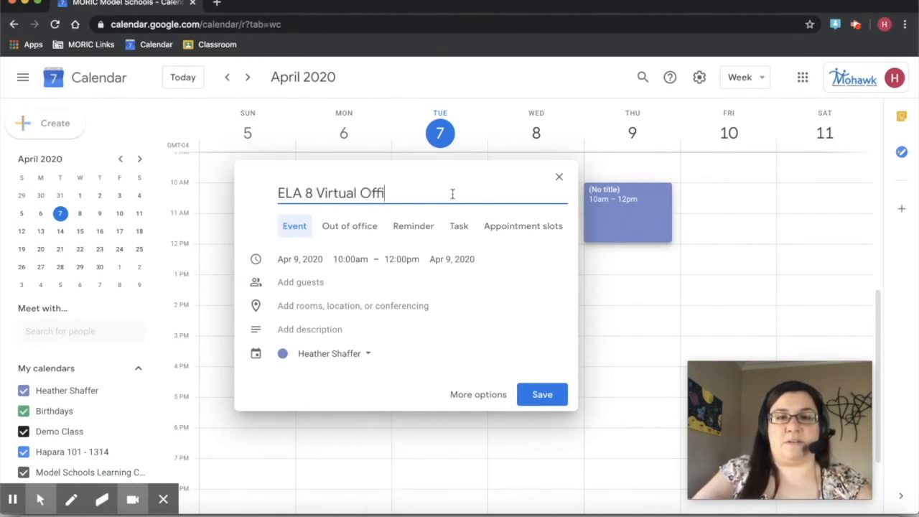
{"action": "type", "text": "ce Hours"}
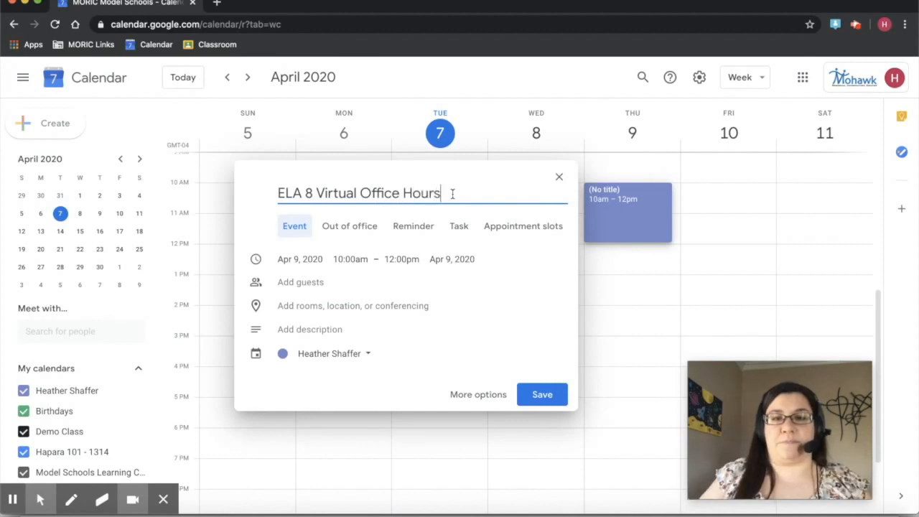
{"action": "left_click", "coordinate": [541, 226]}
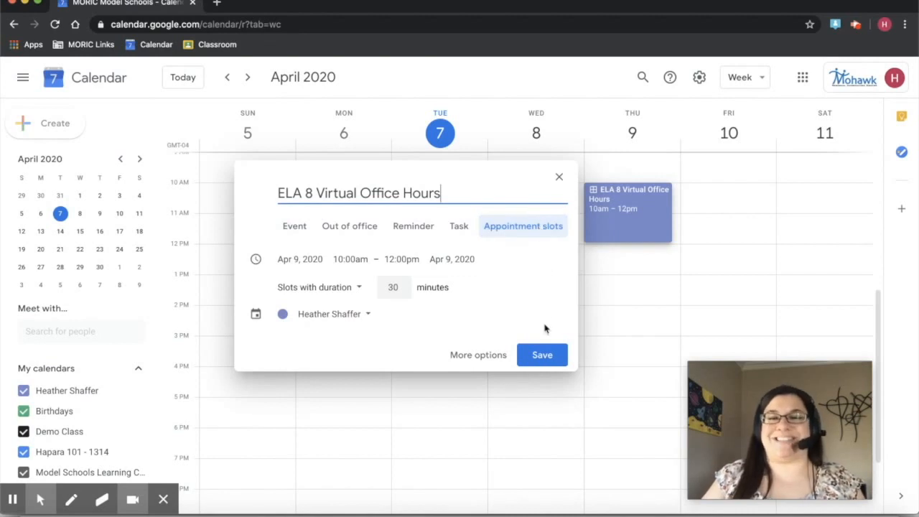
{"action": "left_click", "coordinate": [542, 357]}
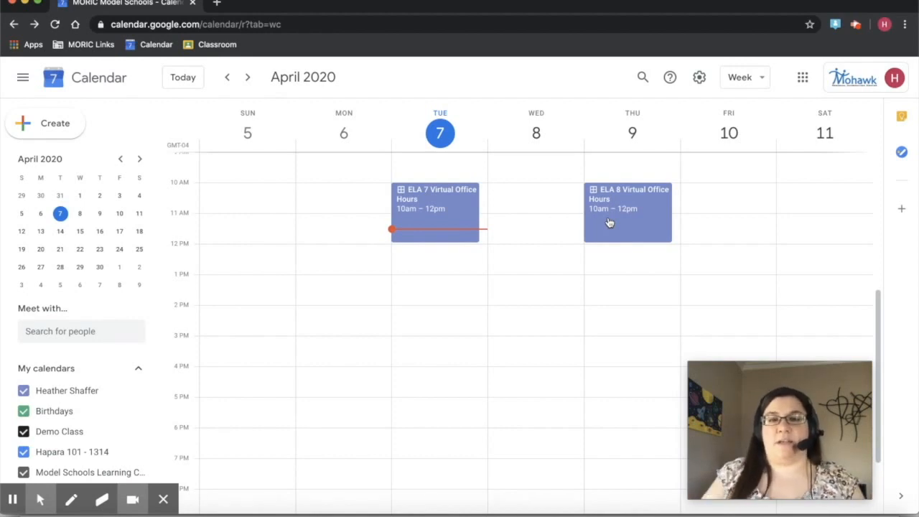
Step: Open the calendar's appointment page from the ELA 7 Virtual Office Hours event and copy the page's web address
{"action": "left_click", "coordinate": [456, 207]}
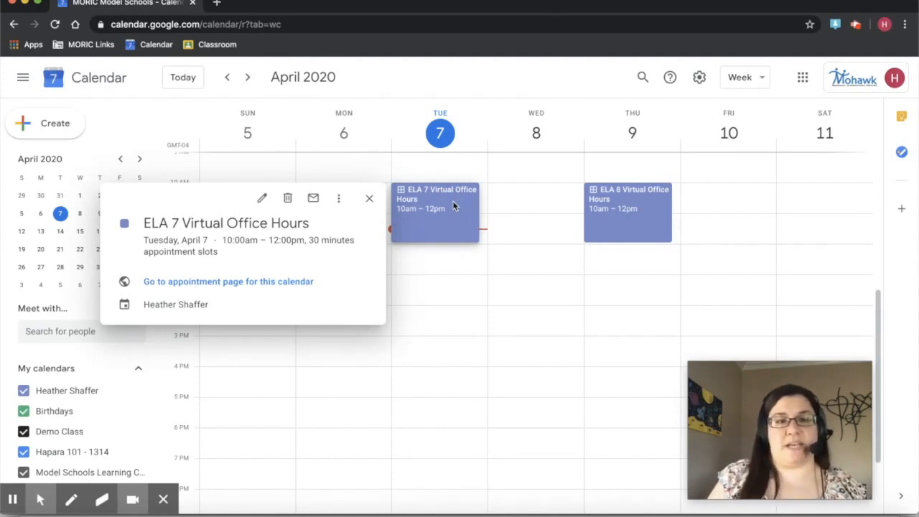
{"action": "left_click", "coordinate": [252, 283]}
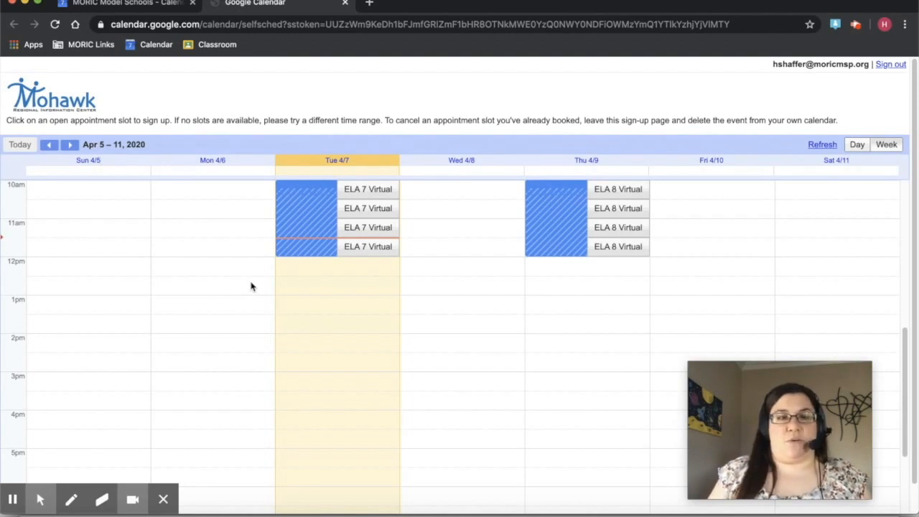
{"action": "left_click", "coordinate": [278, 22]}
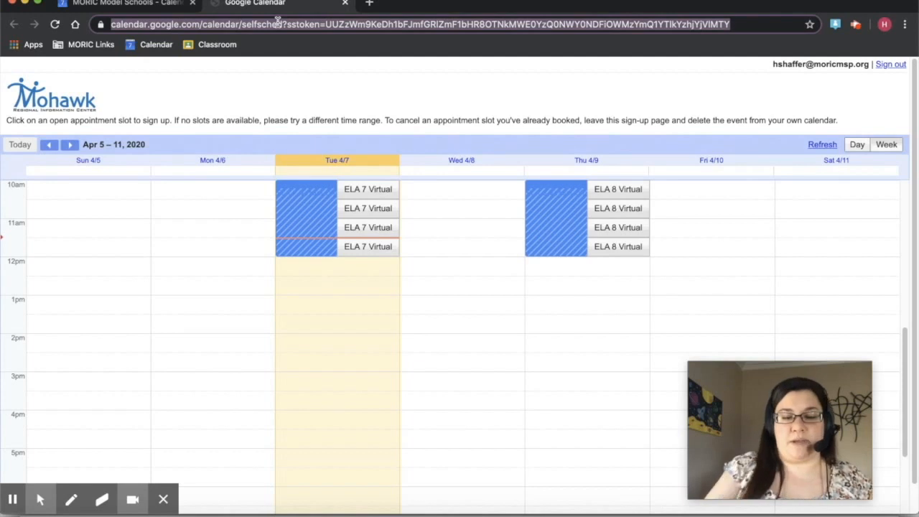
{"action": "right_click", "coordinate": [104, 24]}
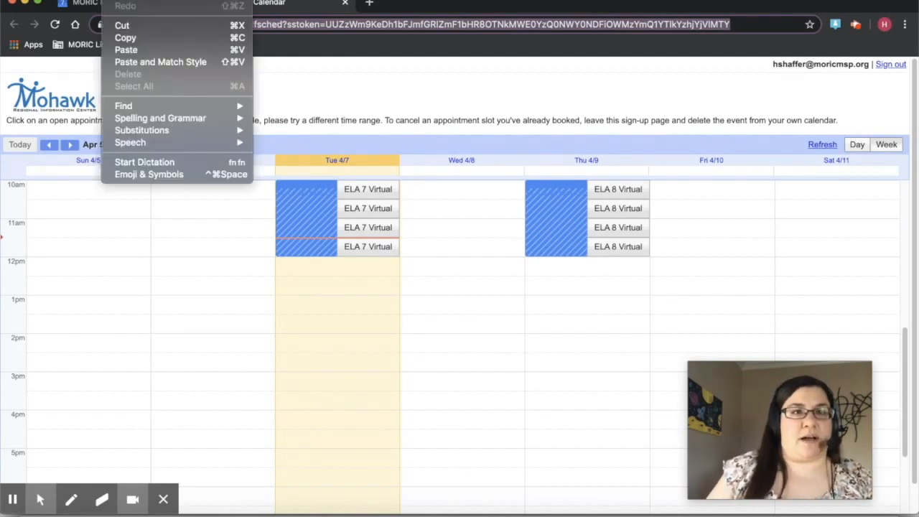
{"action": "left_click", "coordinate": [128, 36]}
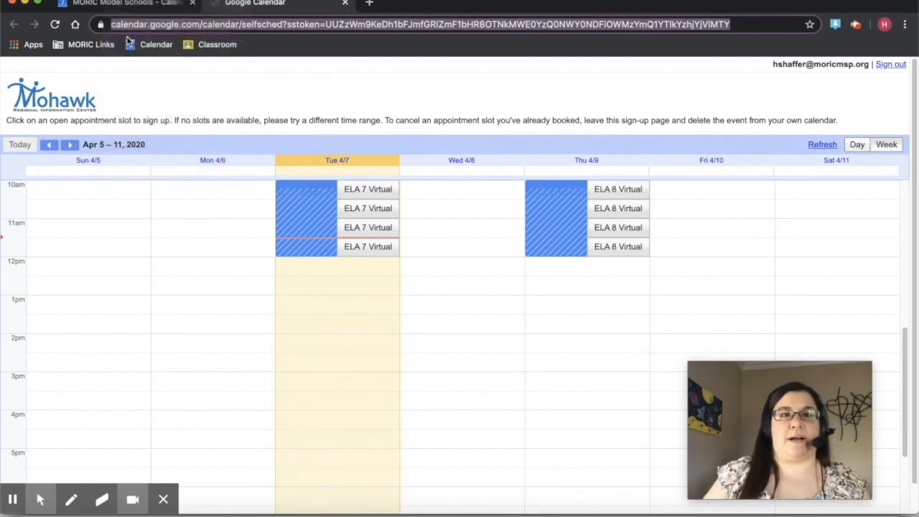
Step: Switch to Google Classroom in a new browser tab, open Demo Class and dismiss the Create announcements tip
{"action": "left_click", "coordinate": [369, 4]}
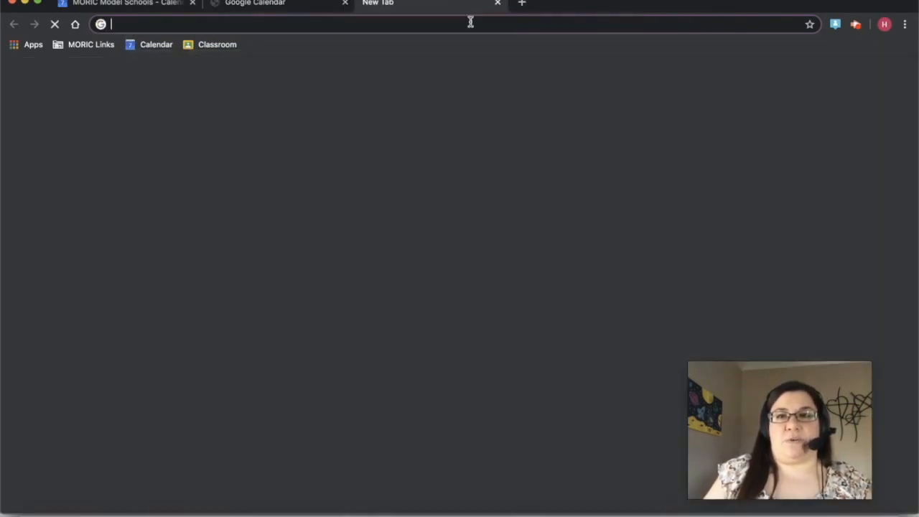
{"action": "left_click", "coordinate": [868, 75]}
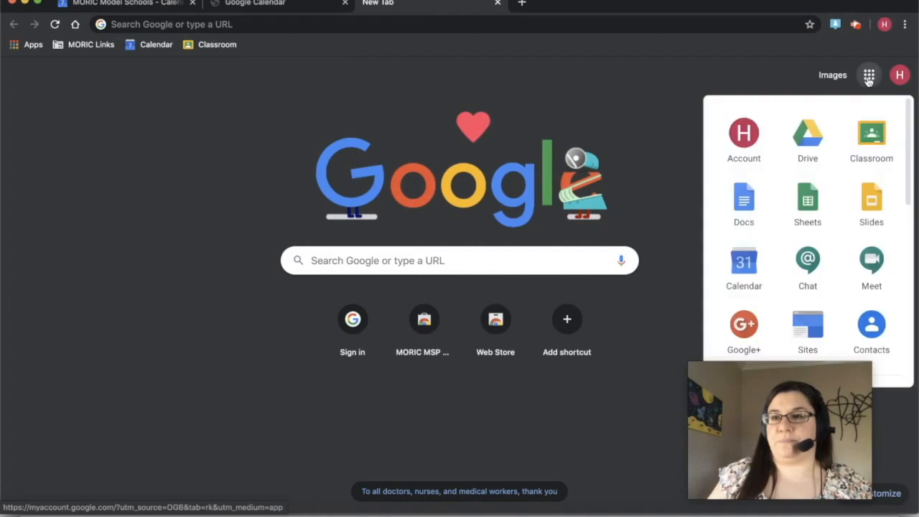
{"action": "left_click", "coordinate": [863, 132]}
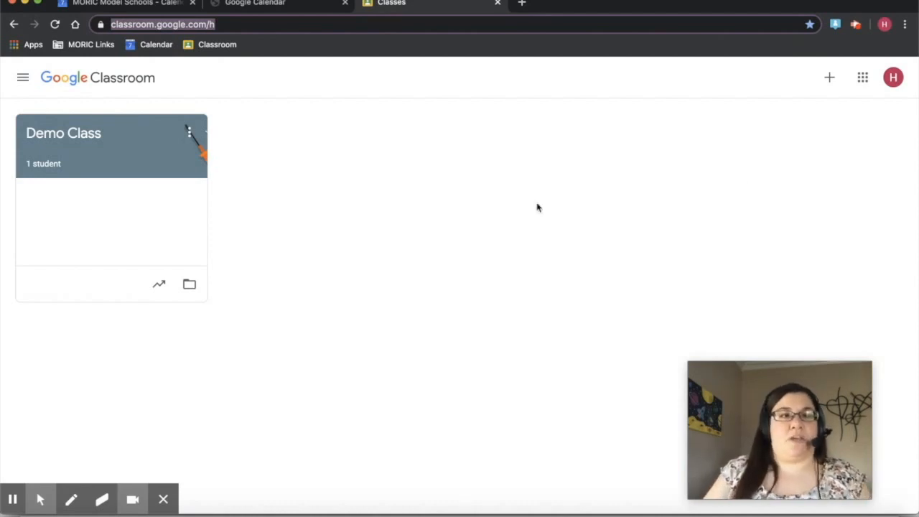
{"action": "left_click", "coordinate": [91, 138]}
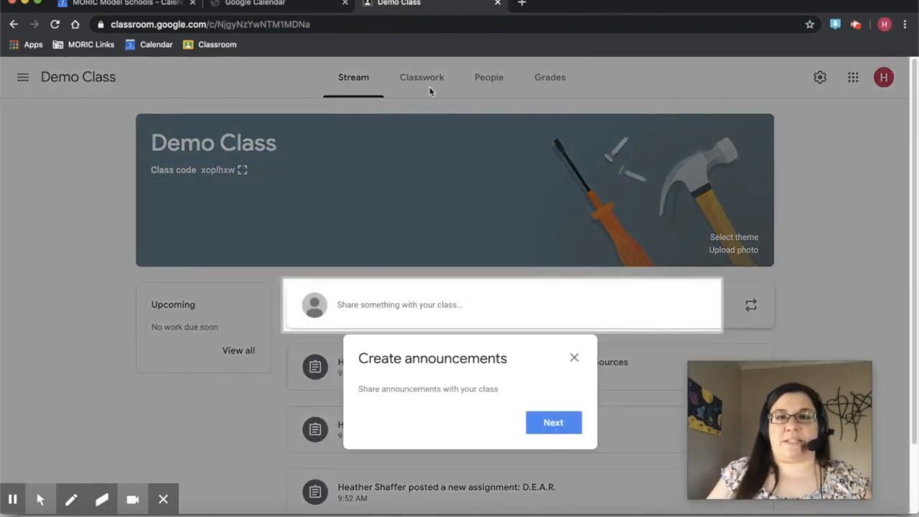
{"action": "left_click", "coordinate": [573, 358]}
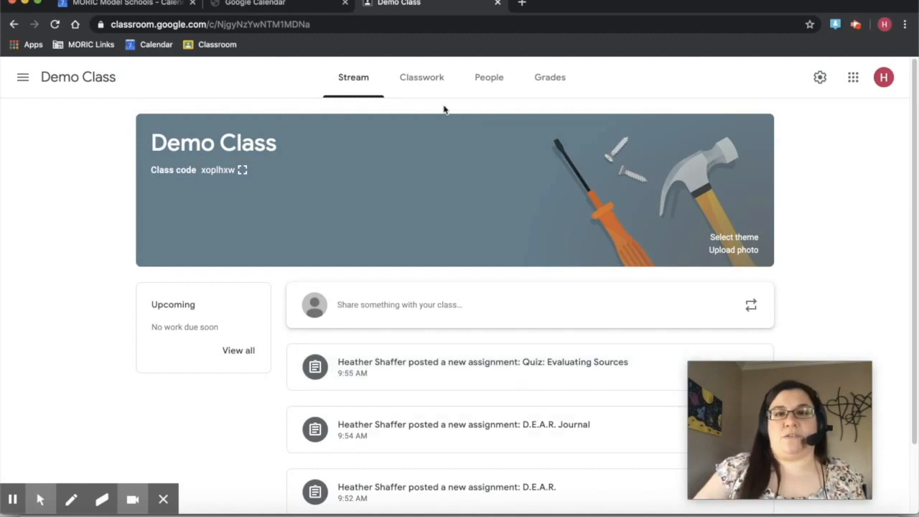
Step: Start a new Material post in the Demo Class classwork
{"action": "left_click", "coordinate": [422, 81]}
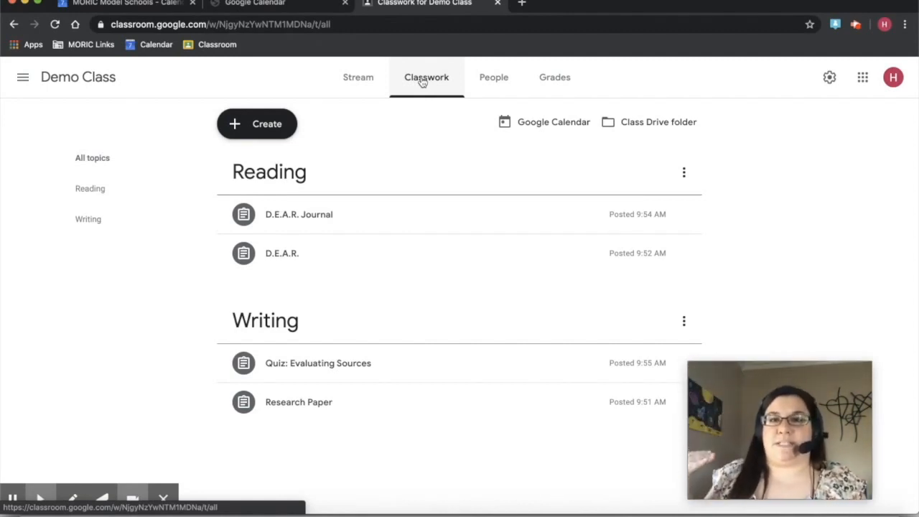
{"action": "left_click", "coordinate": [257, 128]}
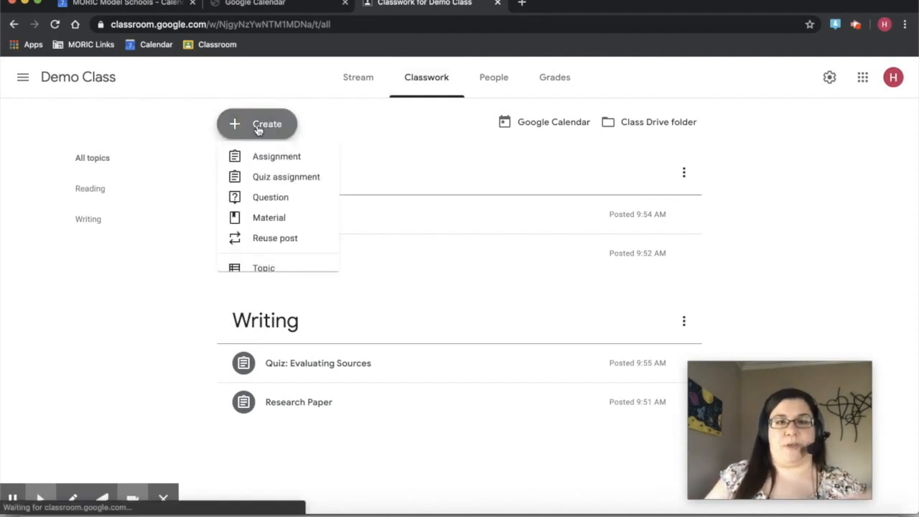
{"action": "left_click", "coordinate": [280, 220]}
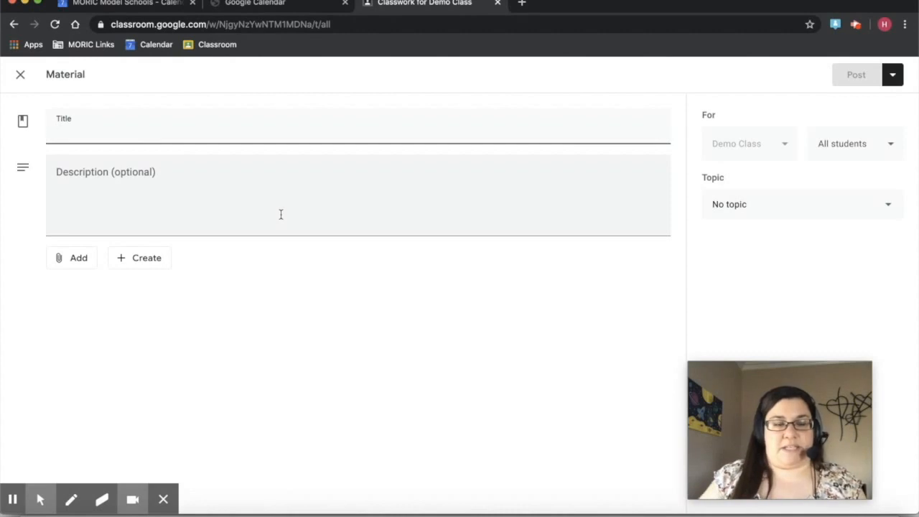
Step: Title the material "Virtual Office Hours"
{"action": "type", "text": "V"}
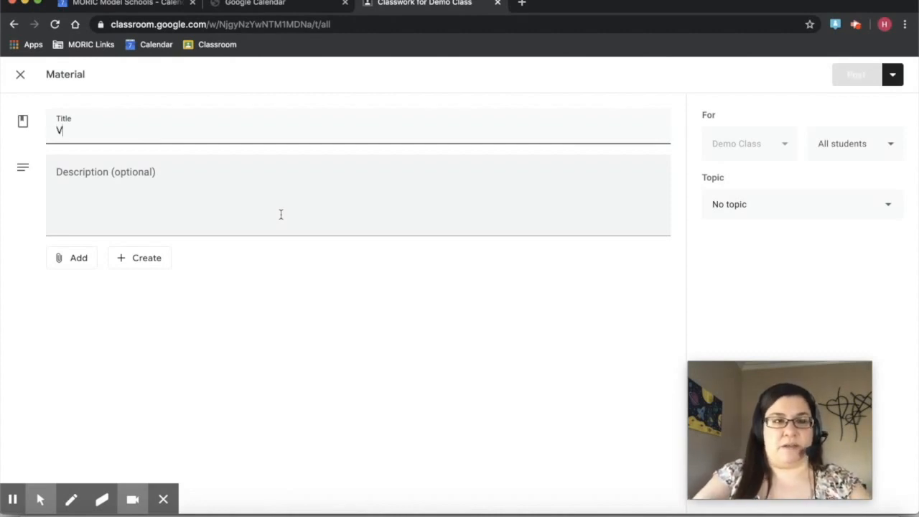
{"action": "type", "text": "irtual Hi"}
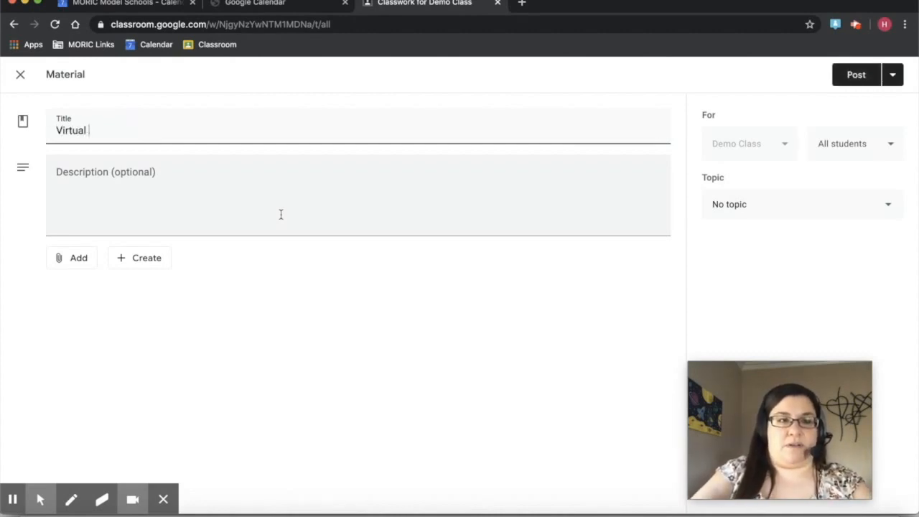
{"action": "key", "text": "BackSpace"}
{"action": "key", "text": "BackSpace"}
{"action": "type", "text": "Office Hours"}
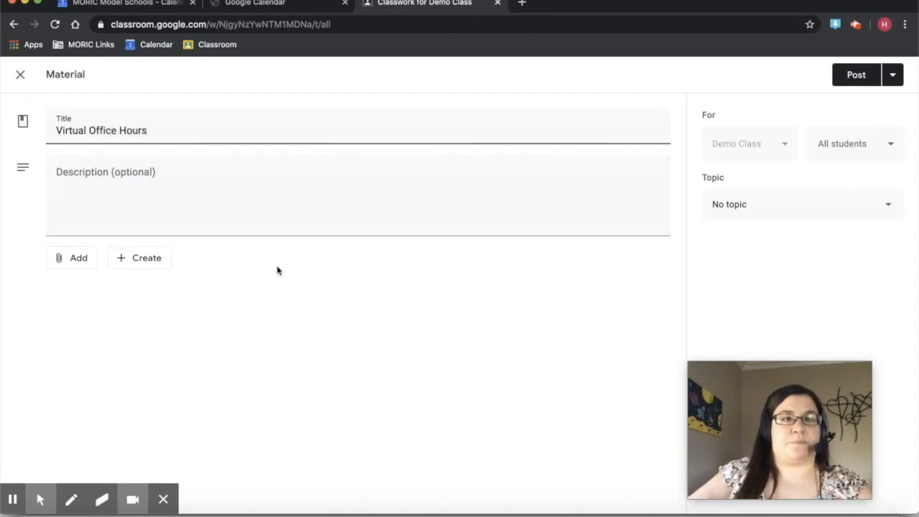
Step: Enter a description for the material telling students to schedule a meeting with the teacher, giving the teacher's title and surname
{"action": "left_click", "coordinate": [221, 183]}
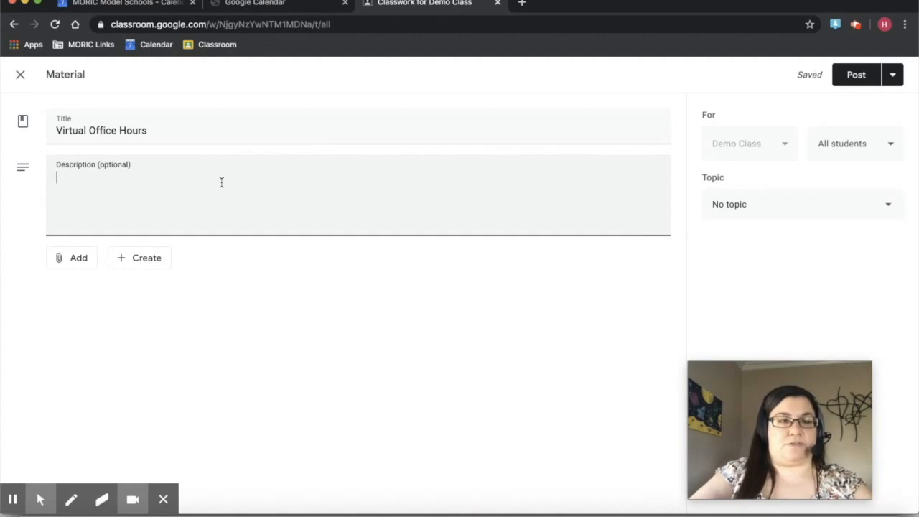
{"action": "type", "text": "Sch"}
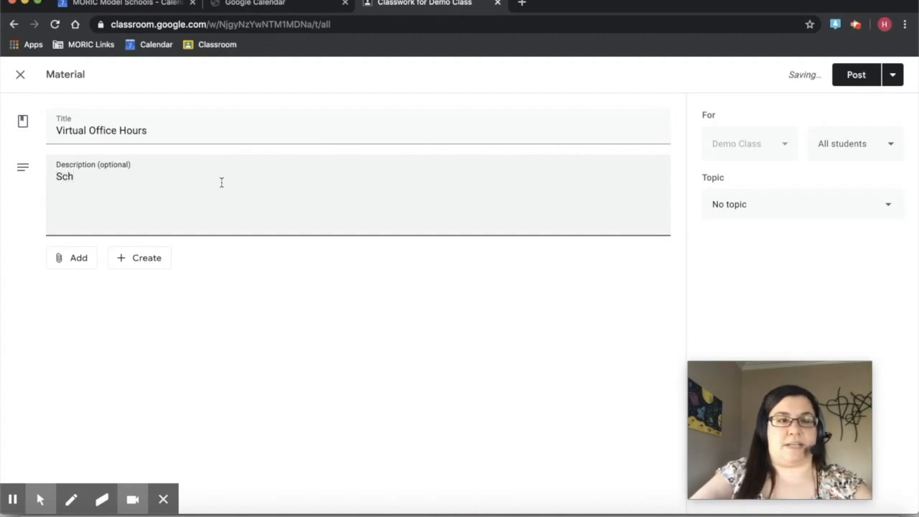
{"action": "type", "text": "edule a "}
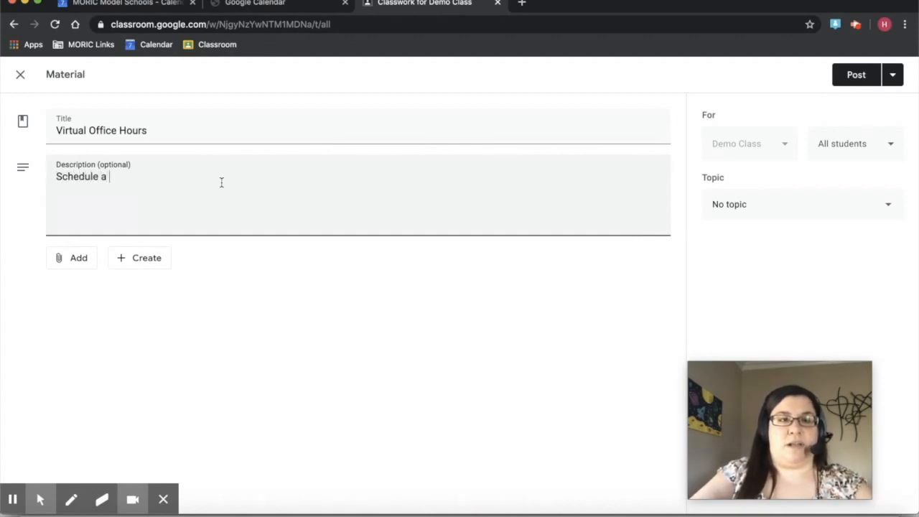
{"action": "type", "text": "meeting with Mr"}
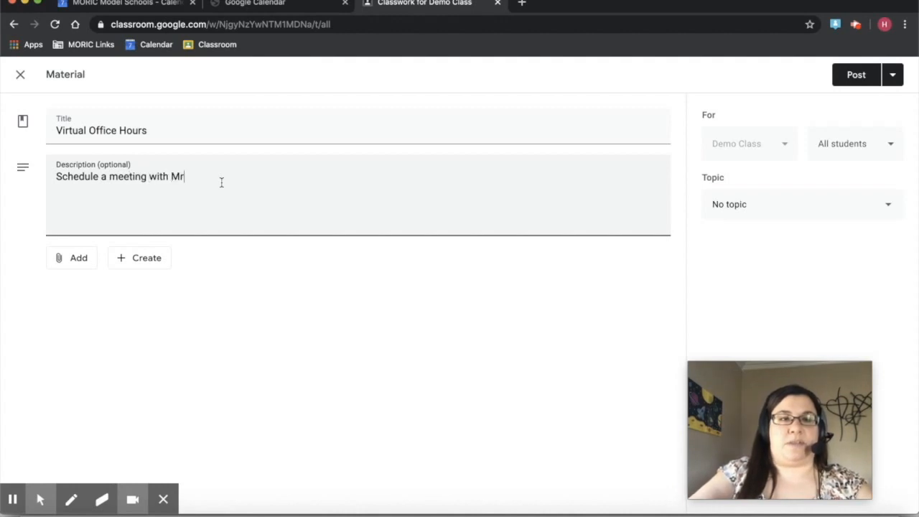
{"action": "type", "text": "s. Shaffer."}
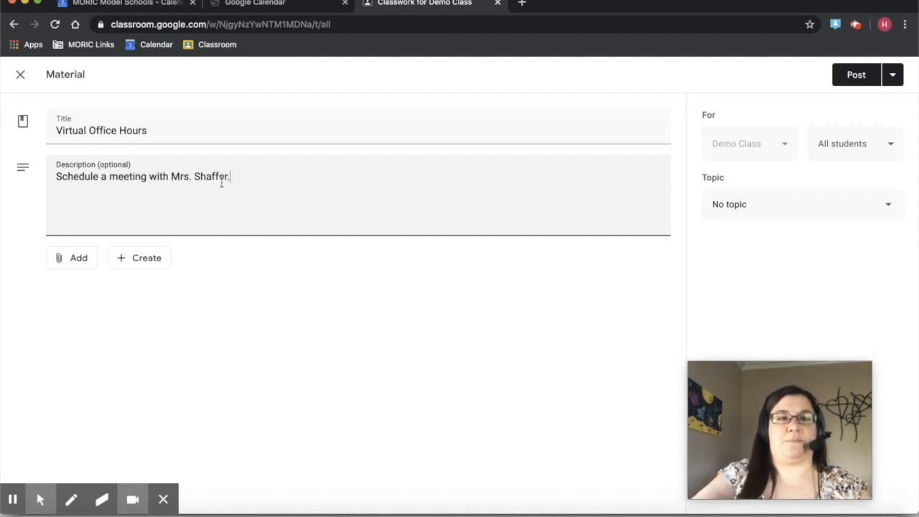
Step: Attach the copied appointment page address as a link to the Virtual Office Hours material and post it
{"action": "left_click", "coordinate": [80, 260]}
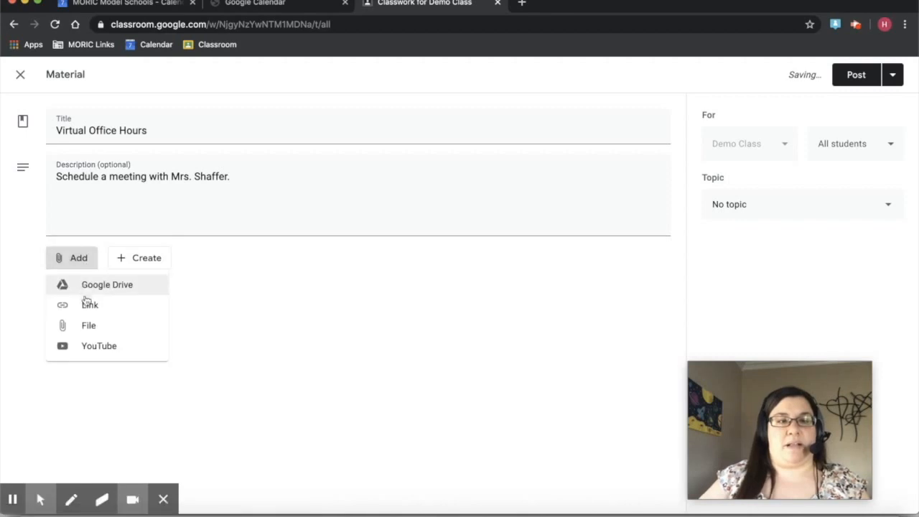
{"action": "left_click", "coordinate": [88, 305]}
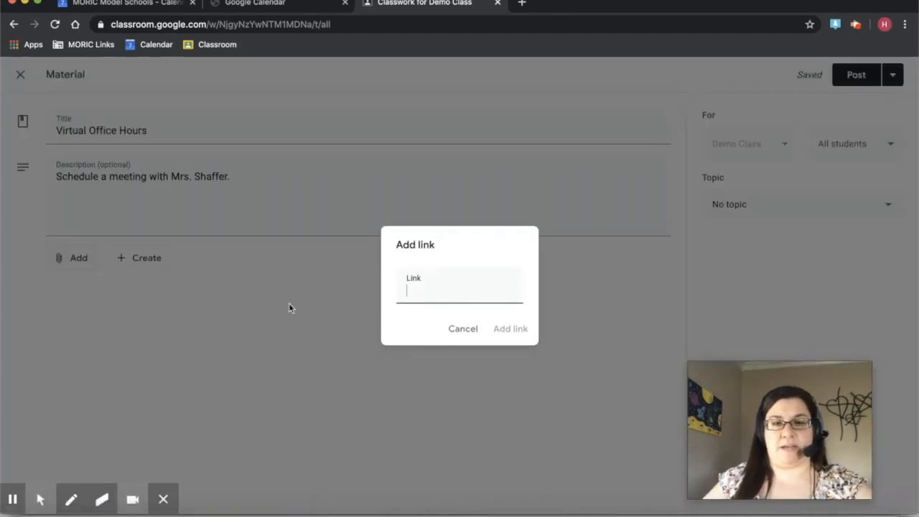
{"action": "key", "text": "super+v"}
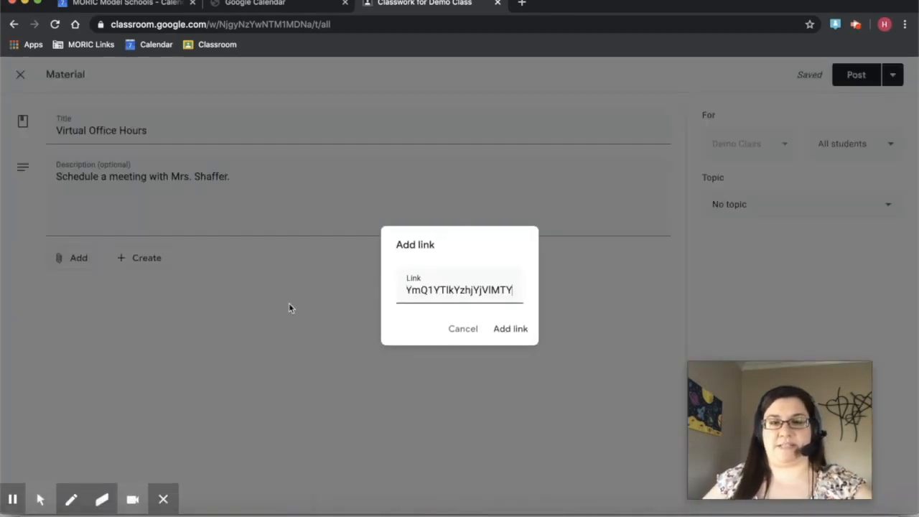
{"action": "left_click", "coordinate": [512, 329]}
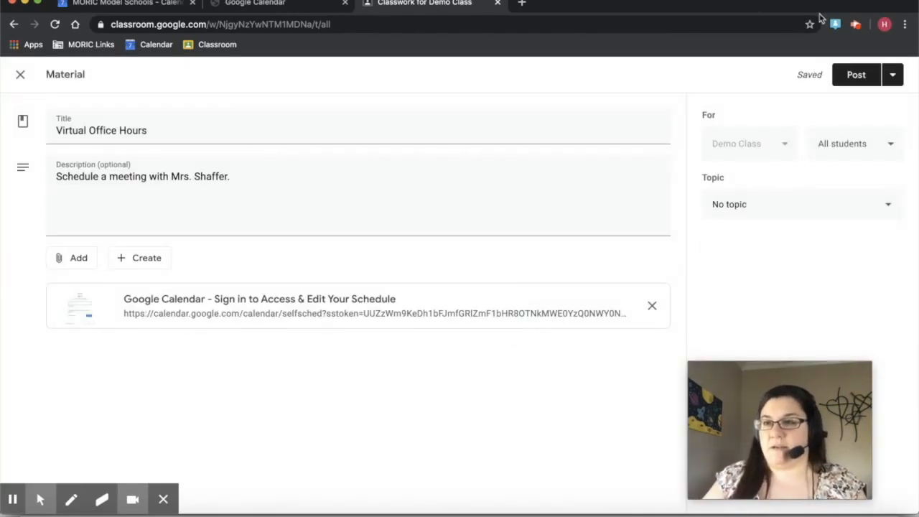
{"action": "left_click", "coordinate": [854, 80]}
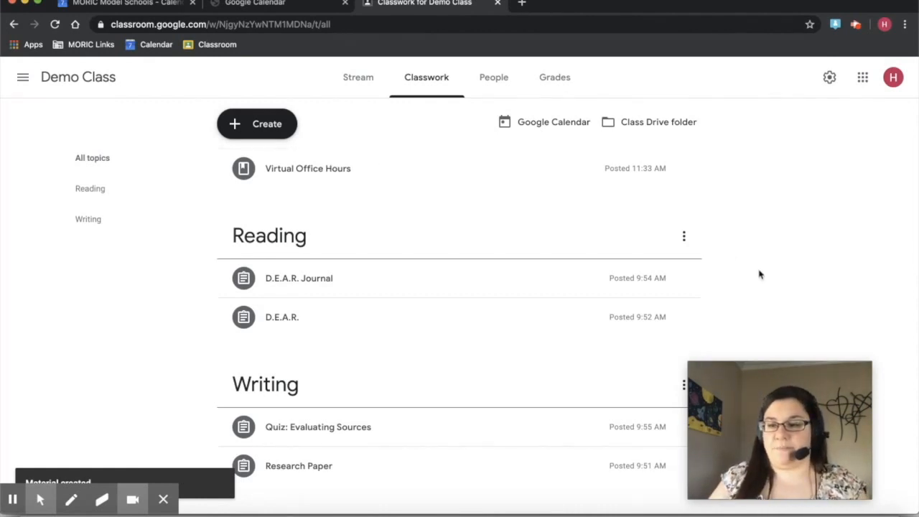
Step: Switch to the student's Chrome window and open Demo Class in Google Classroom
{"action": "mouse_move", "coordinate": [834, 488]}
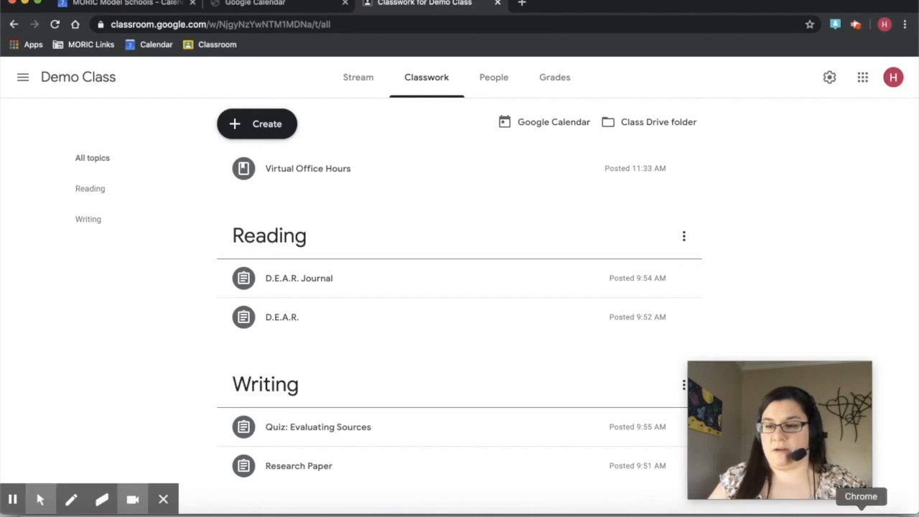
{"action": "left_click", "coordinate": [836, 511]}
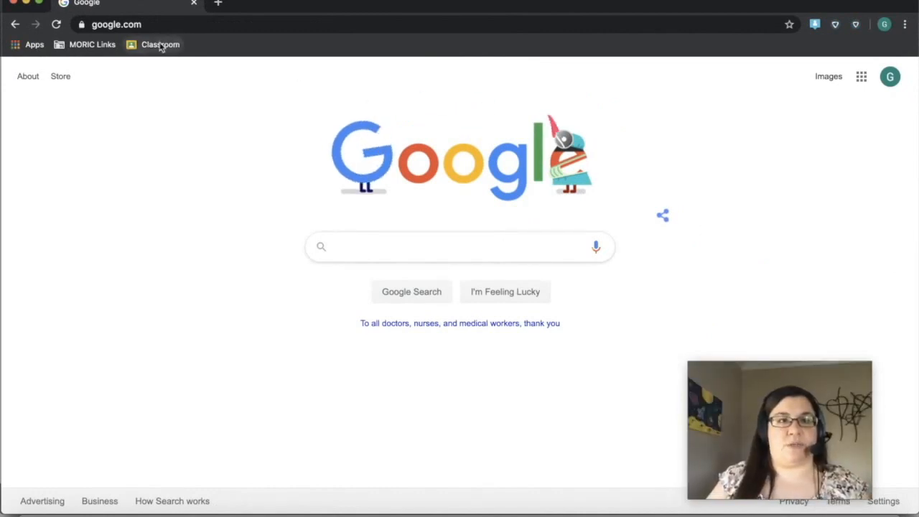
{"action": "left_click", "coordinate": [160, 45]}
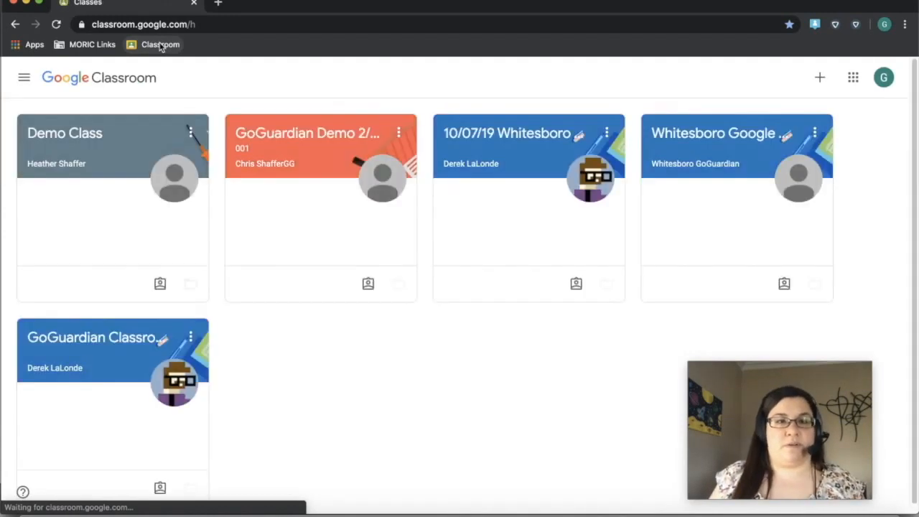
{"action": "left_click", "coordinate": [72, 135]}
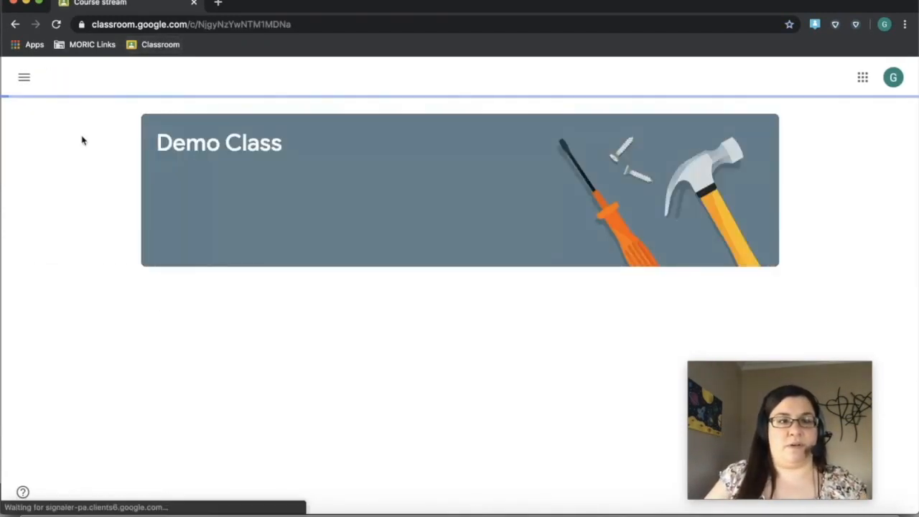
Step: In the class's classwork, dismiss the Track your progress tip and open the calendar link attached to the Virtual Office Hours material
{"action": "left_click", "coordinate": [447, 76]}
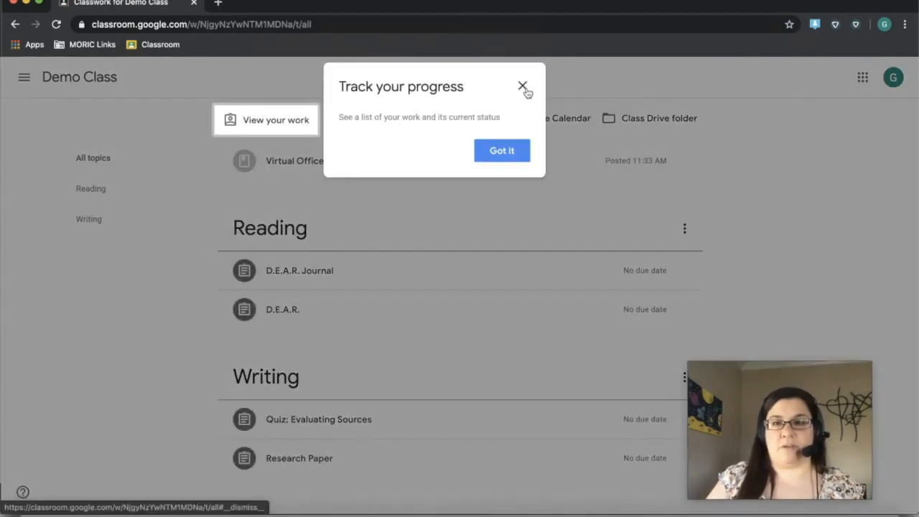
{"action": "left_click", "coordinate": [523, 85]}
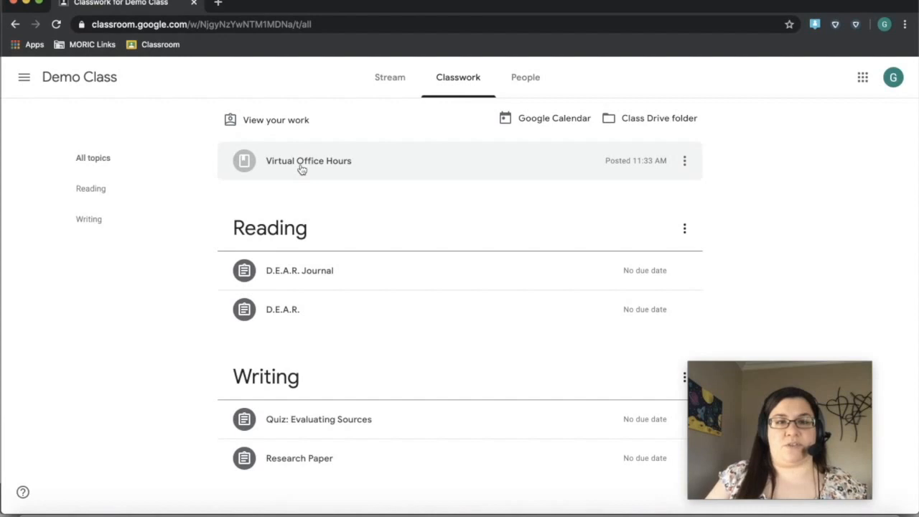
{"action": "left_click", "coordinate": [302, 169]}
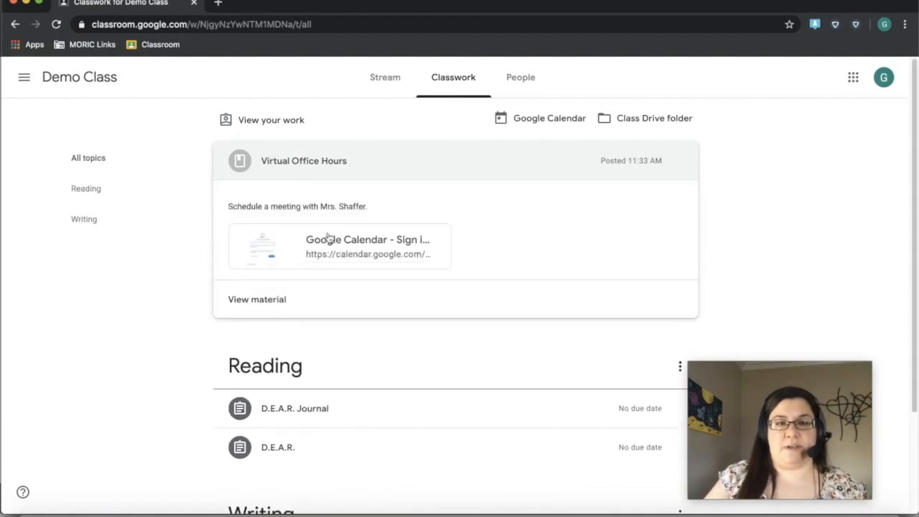
{"action": "left_click", "coordinate": [328, 237]}
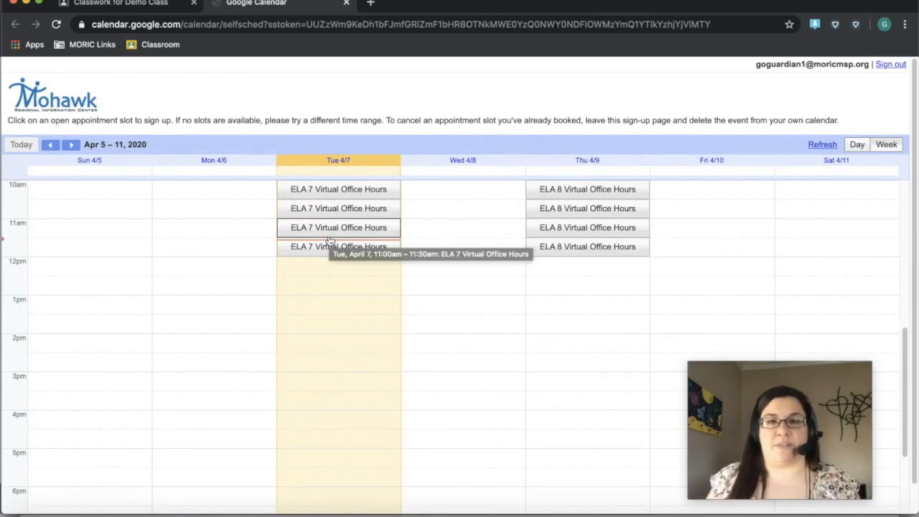
Step: Check the sign-up page's weeks through Apr 19–25, 2020 for appointment slots, then return to the Apr 5–11 week
{"action": "left_click", "coordinate": [73, 146]}
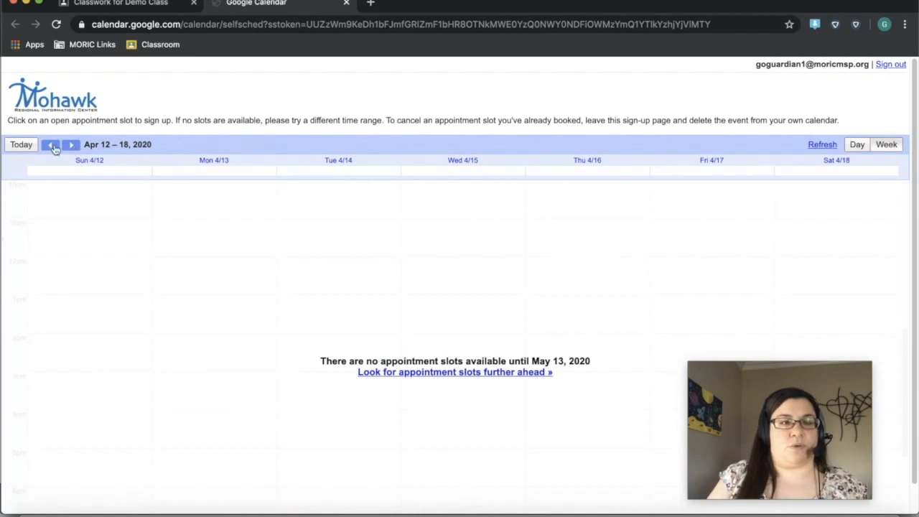
{"action": "left_click", "coordinate": [70, 146]}
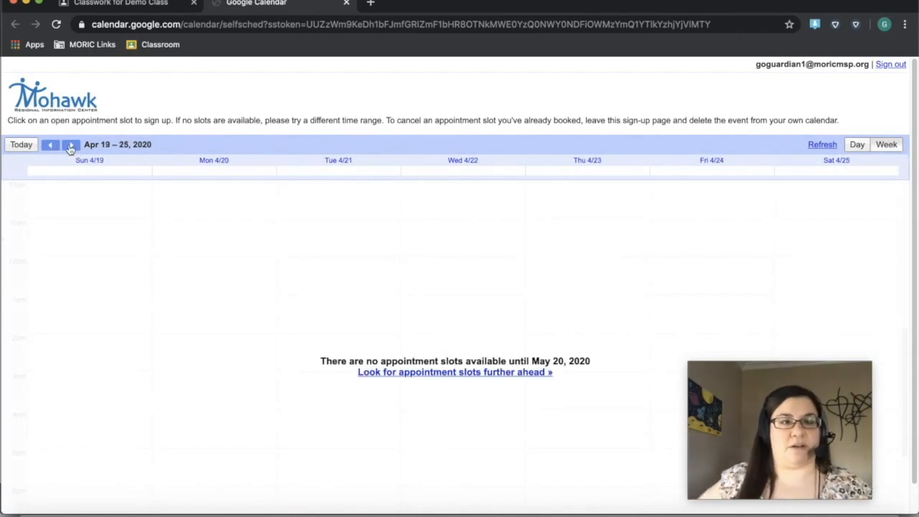
{"action": "left_click", "coordinate": [56, 146]}
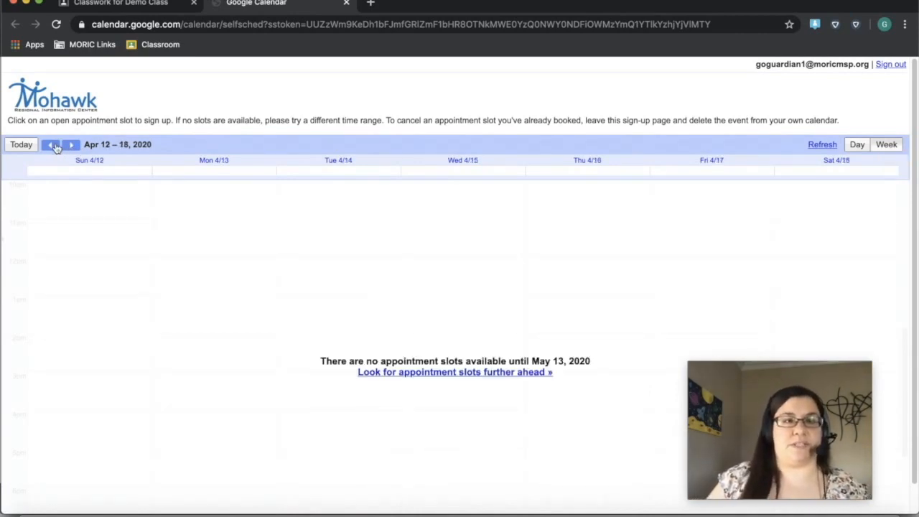
{"action": "left_click", "coordinate": [55, 146]}
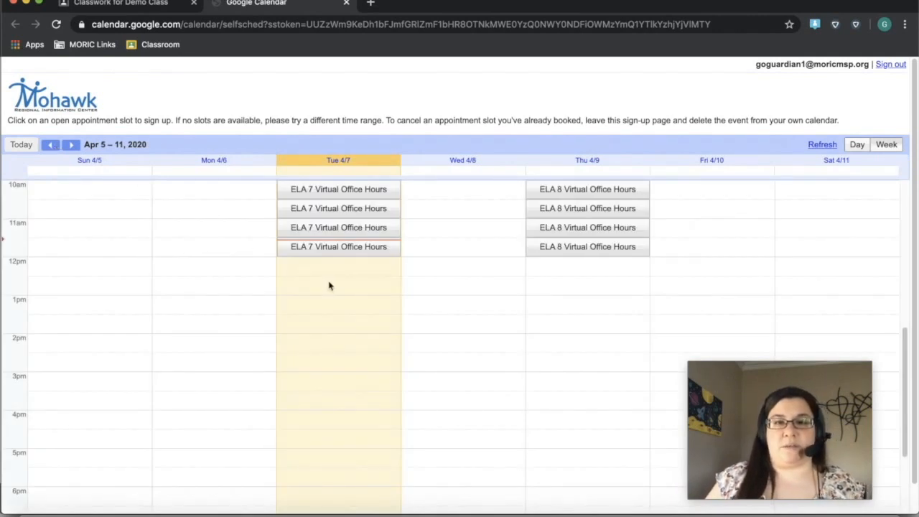
{"action": "scroll", "coordinate": [330, 286], "scroll_direction": "up", "scroll_amount": 1}
{"action": "scroll", "coordinate": [329, 286], "scroll_direction": "up", "scroll_amount": 1}
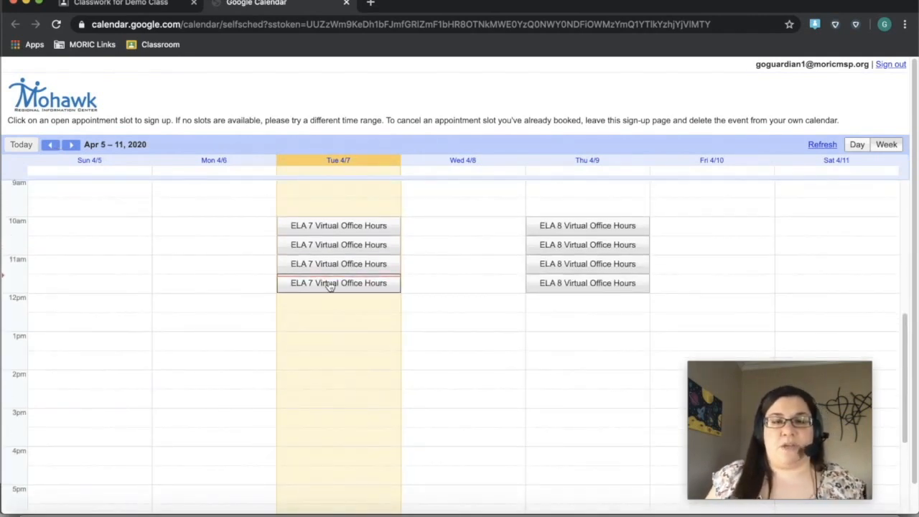
Step: Start booking the ELA 7 Virtual Office Hours slot on Tuesday, April 7, 10:30am–11:00am, and enter "phone" with the contact number as its location
{"action": "left_click", "coordinate": [335, 245]}
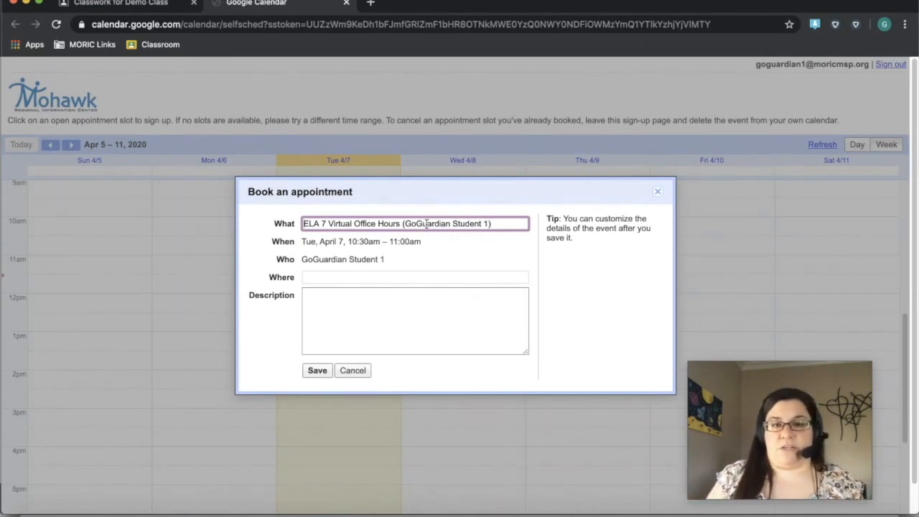
{"action": "left_click", "coordinate": [354, 280]}
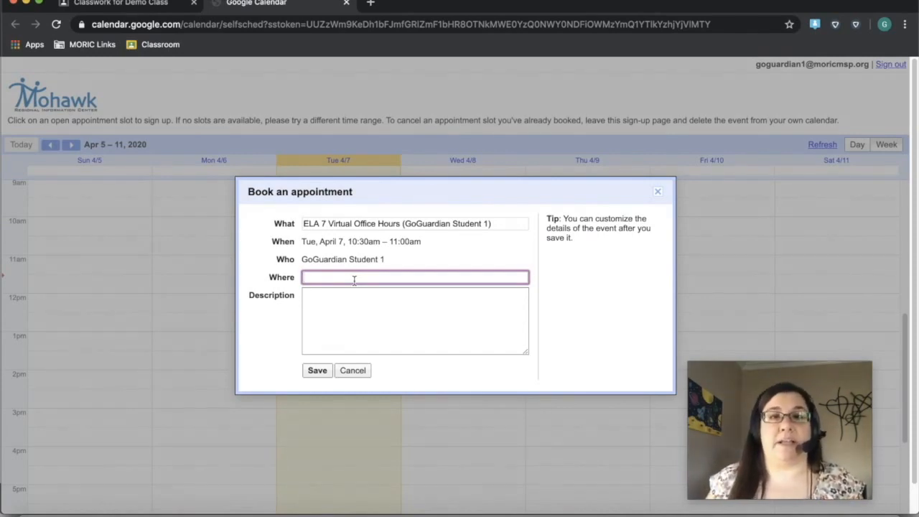
{"action": "type", "text": "h"}
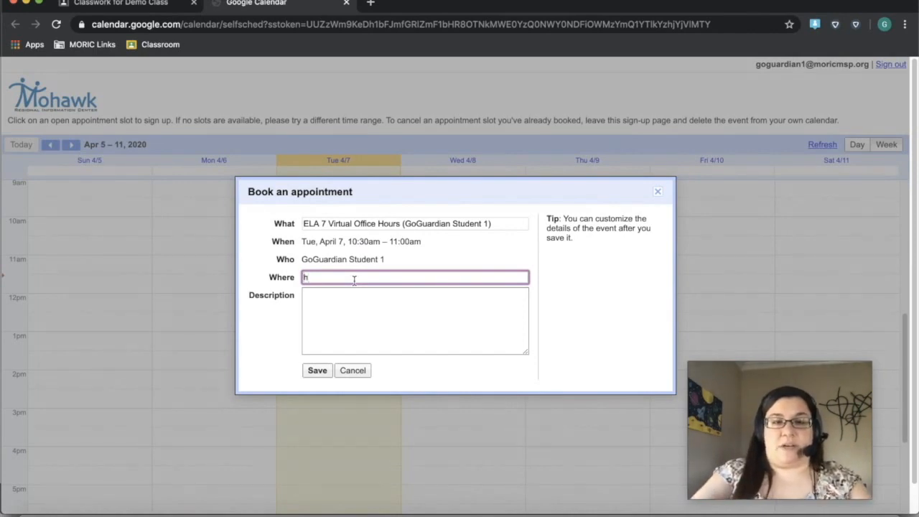
{"action": "key", "text": "BackSpace"}
{"action": "type", "text": "phone "}
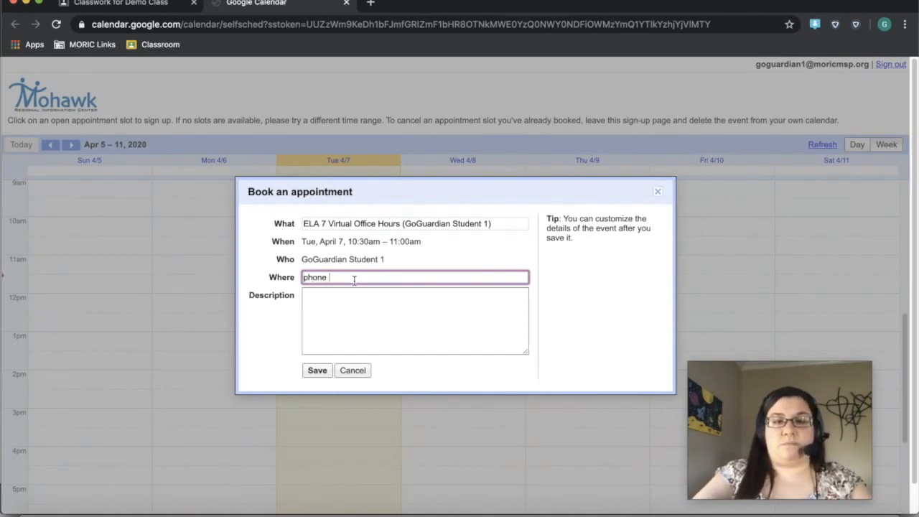
{"action": "type", "text": "55"}
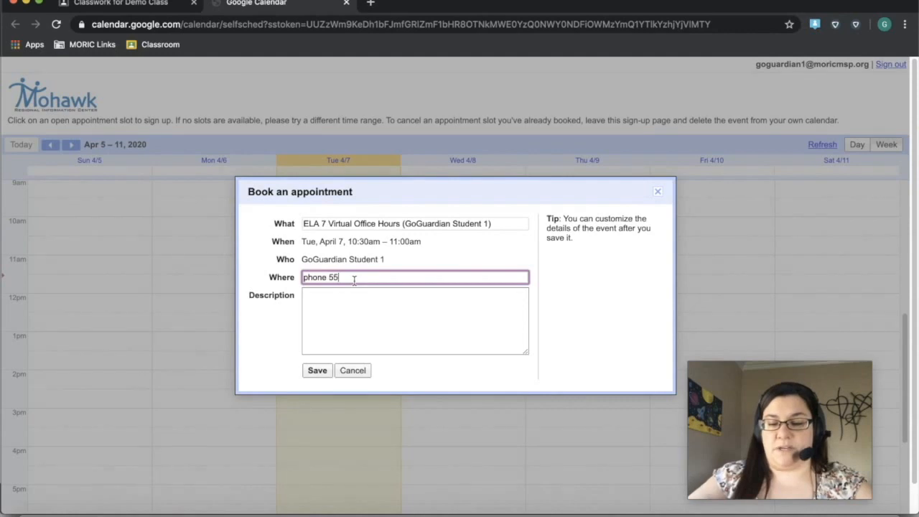
{"action": "type", "text": "5-555"}
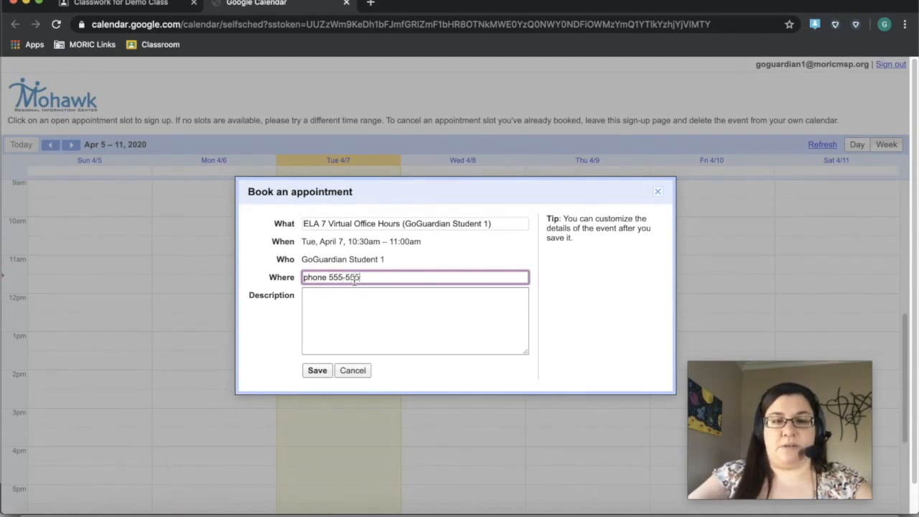
{"action": "type", "text": "-5555"}
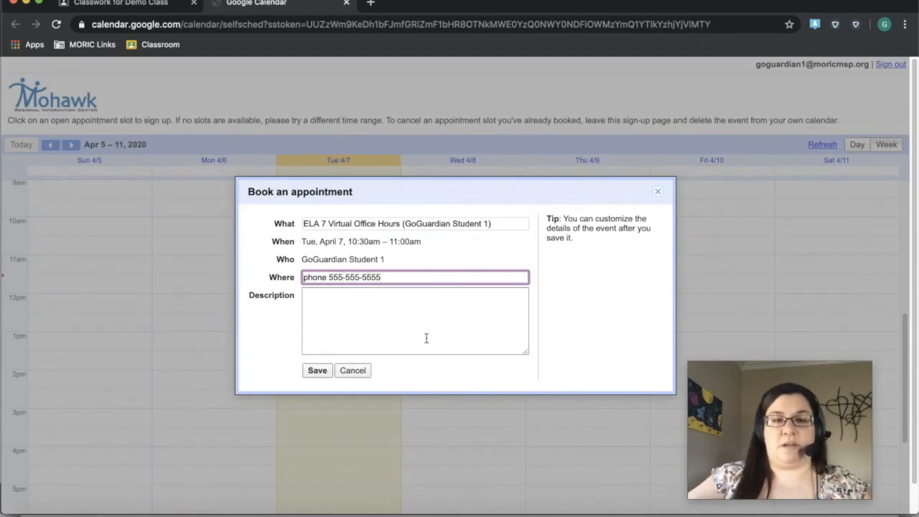
Step: Add the description "I need help writing my thesis statement for my paper.", save the ELA 7 appointment, and dismiss the confirmation
{"action": "left_click", "coordinate": [404, 298]}
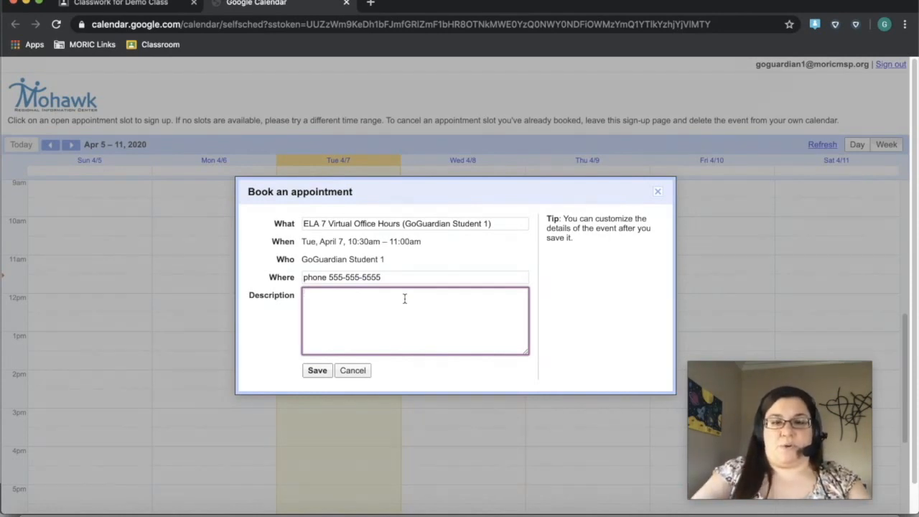
{"action": "type", "text": "I need hel"}
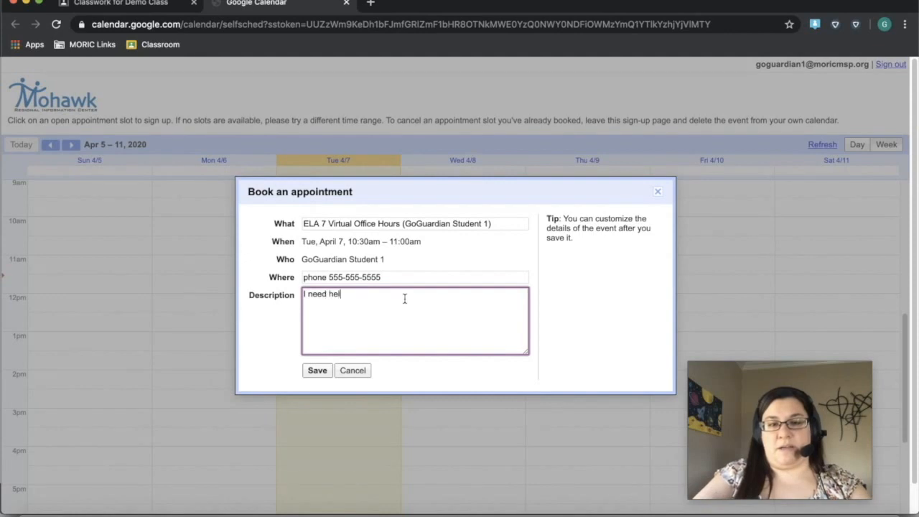
{"action": "type", "text": "p writing "}
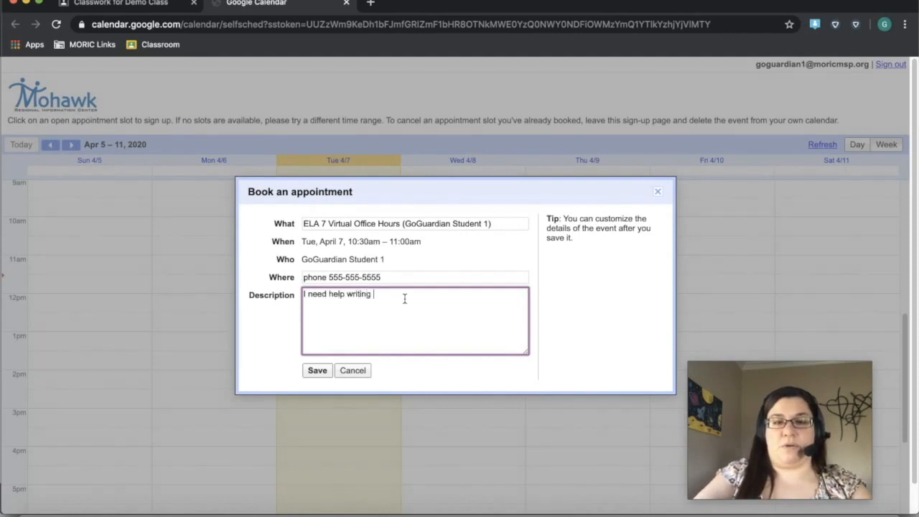
{"action": "type", "text": "my thesis"}
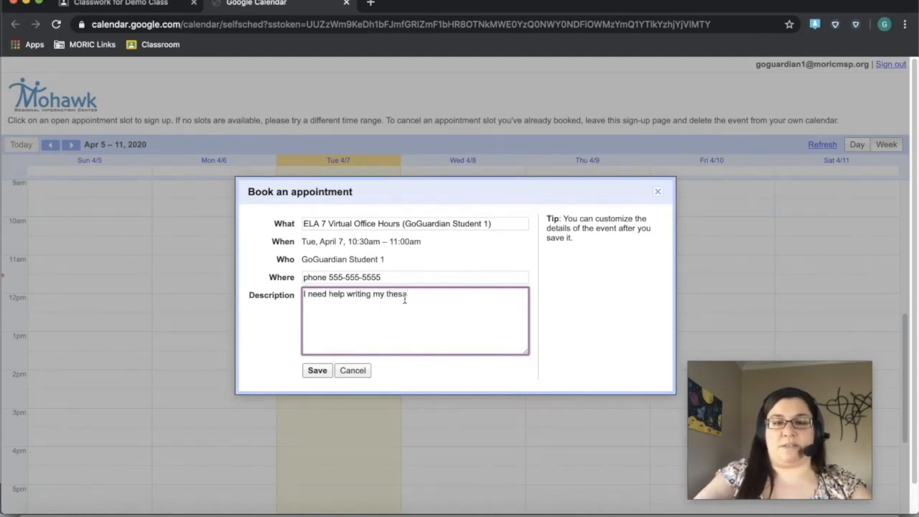
{"action": "type", "text": " stateme"}
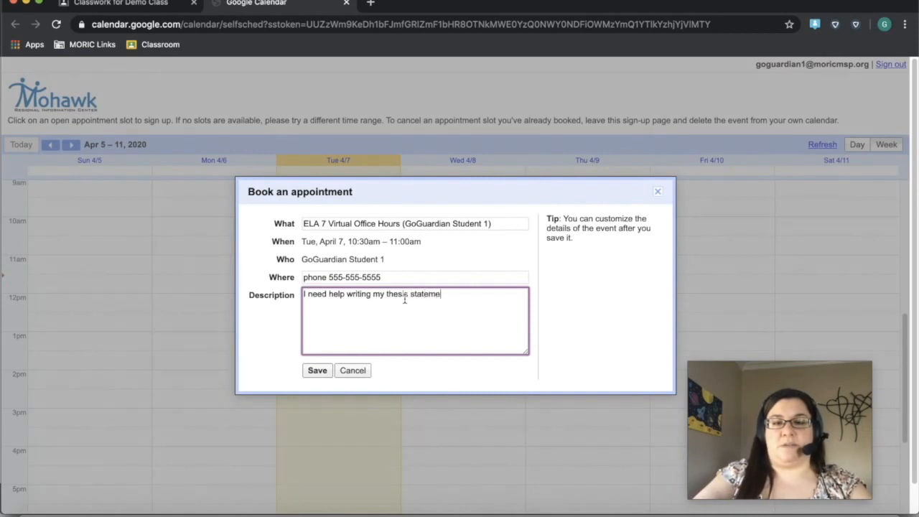
{"action": "type", "text": "nt for my p"}
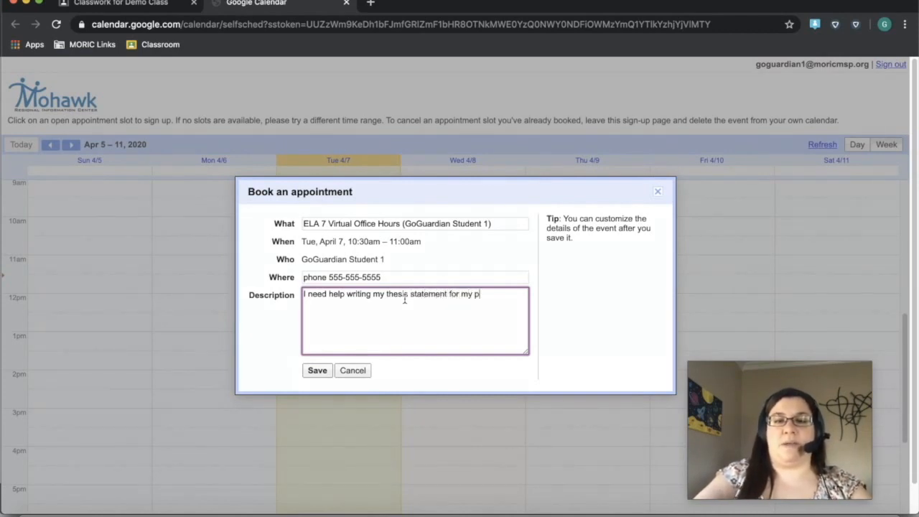
{"action": "type", "text": "aper."}
{"action": "left_click", "coordinate": [320, 372]}
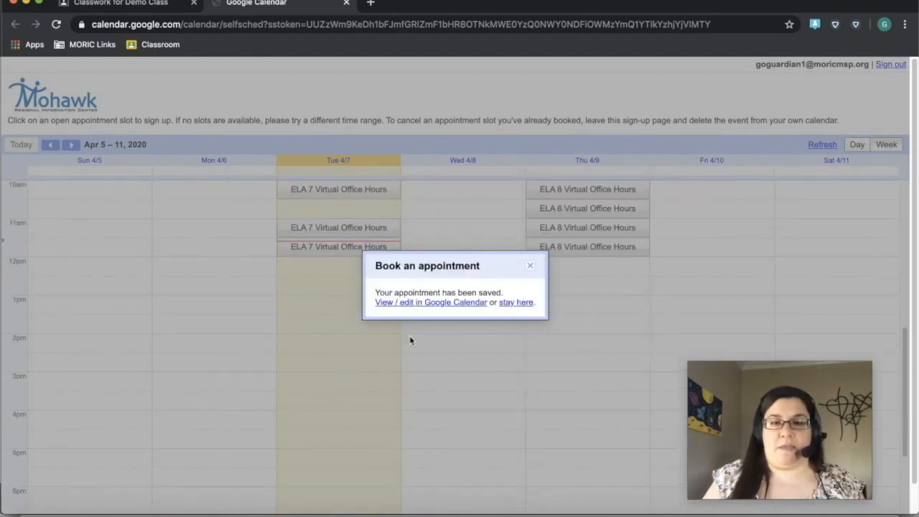
{"action": "left_click", "coordinate": [532, 267]}
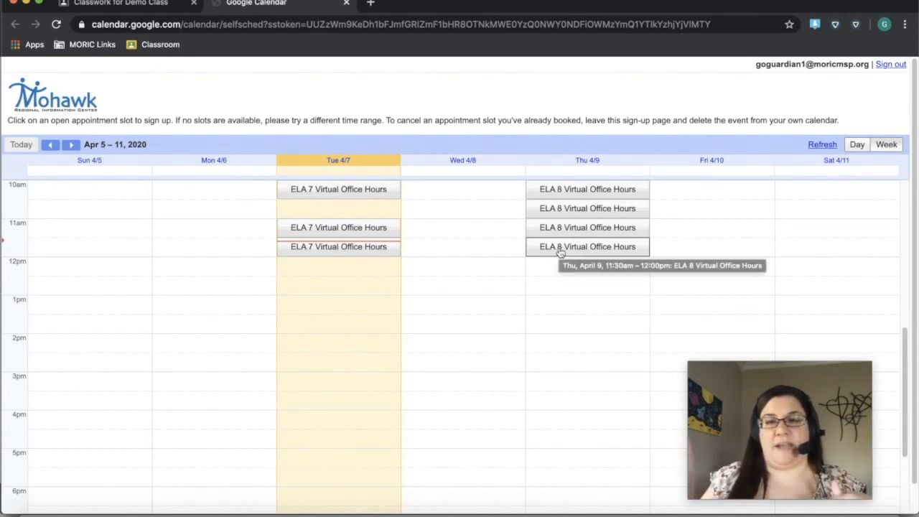
Step: Start booking the ELA 8 Virtual Office Hours slot on Thursday, April 9, 11:30am–12:00pm, with "Google Meet" as its location
{"action": "left_click", "coordinate": [560, 249]}
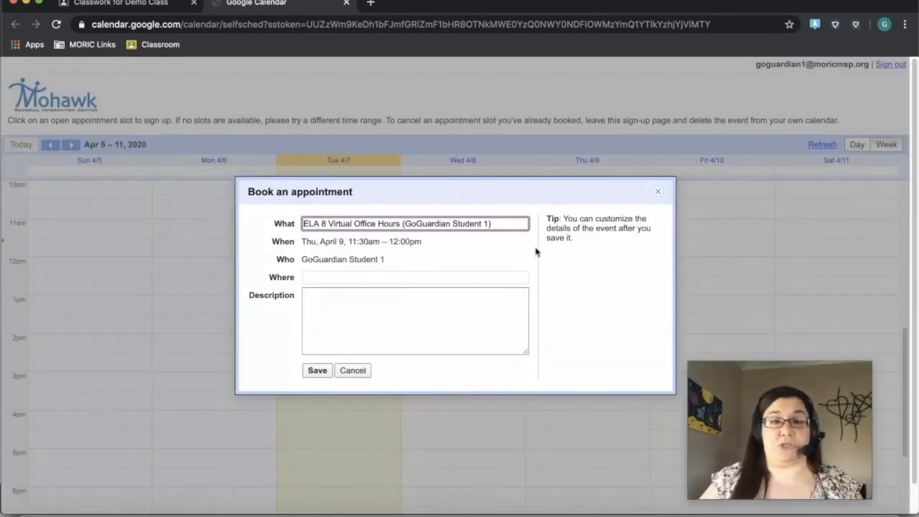
{"action": "left_click", "coordinate": [458, 277]}
{"action": "type", "text": "Google Meet"}
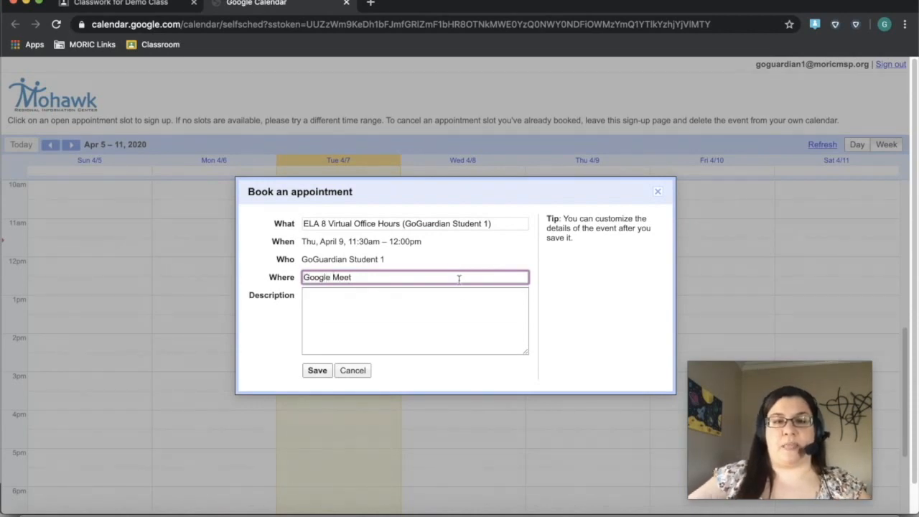
Step: Describe the ELA 8 appointment as "I couldn't understand the instructions on this week's assignment.", save it, and dismiss the confirmation
{"action": "left_click", "coordinate": [454, 297]}
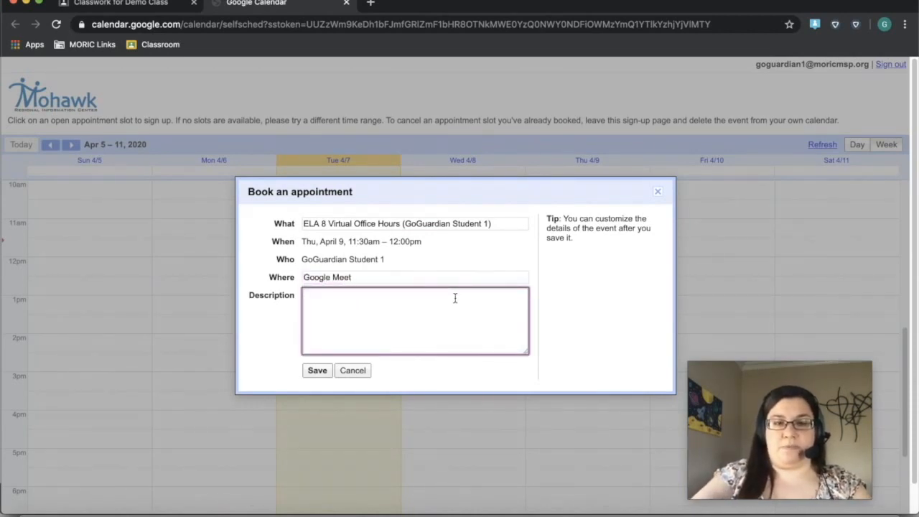
{"action": "type", "text": "I couldn't "}
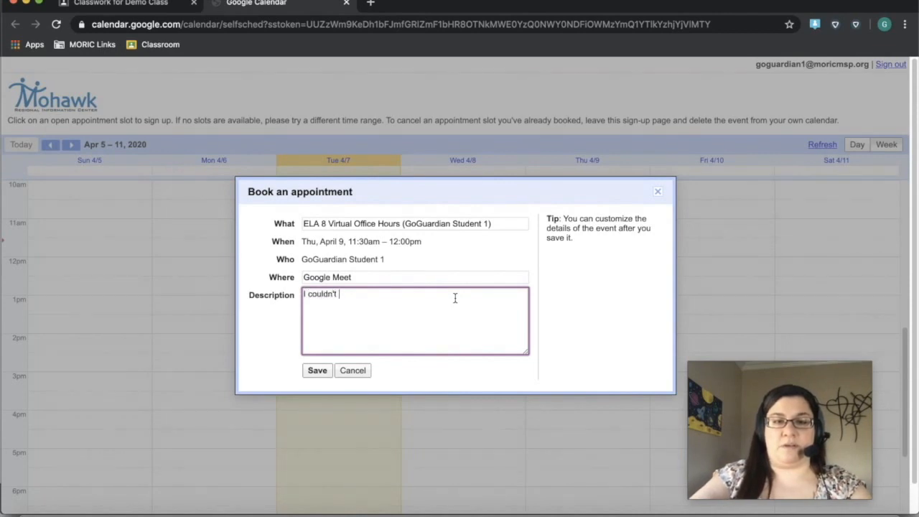
{"action": "type", "text": "understand t"}
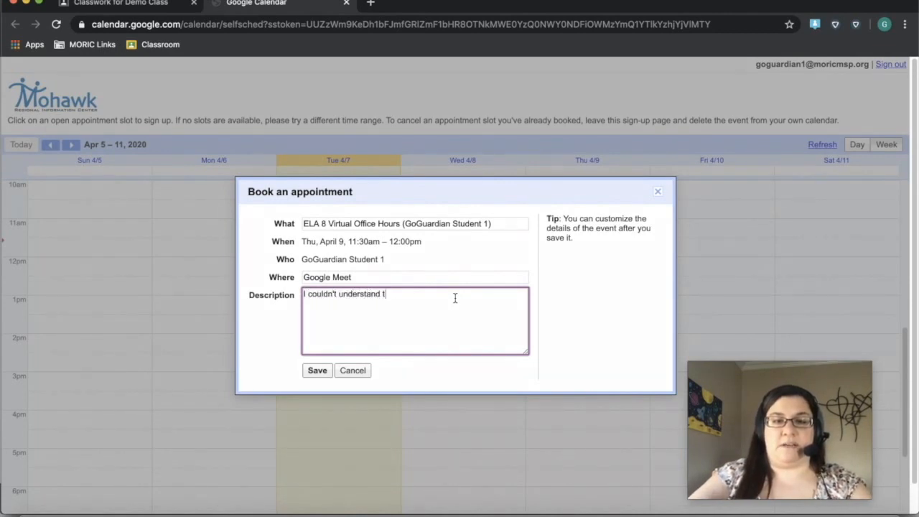
{"action": "type", "text": "he instruci"}
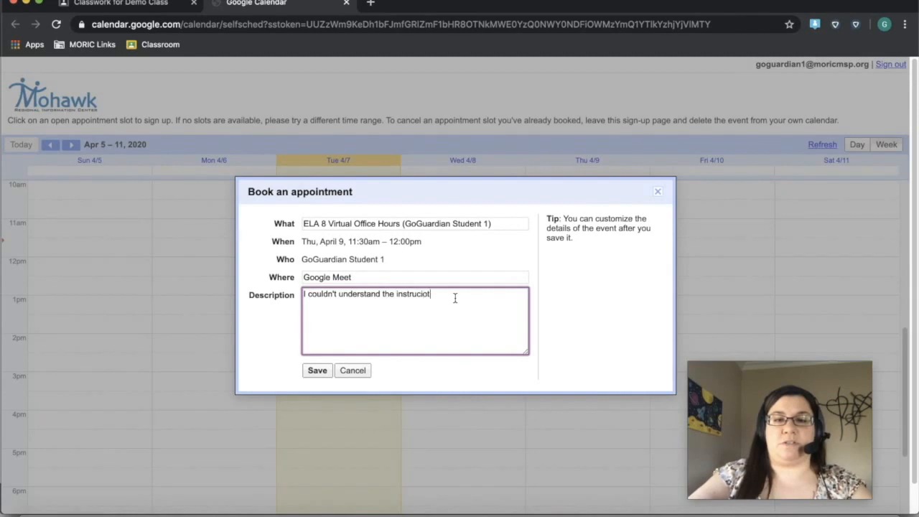
{"action": "key", "text": "BackSpace"}
{"action": "type", "text": "tions "}
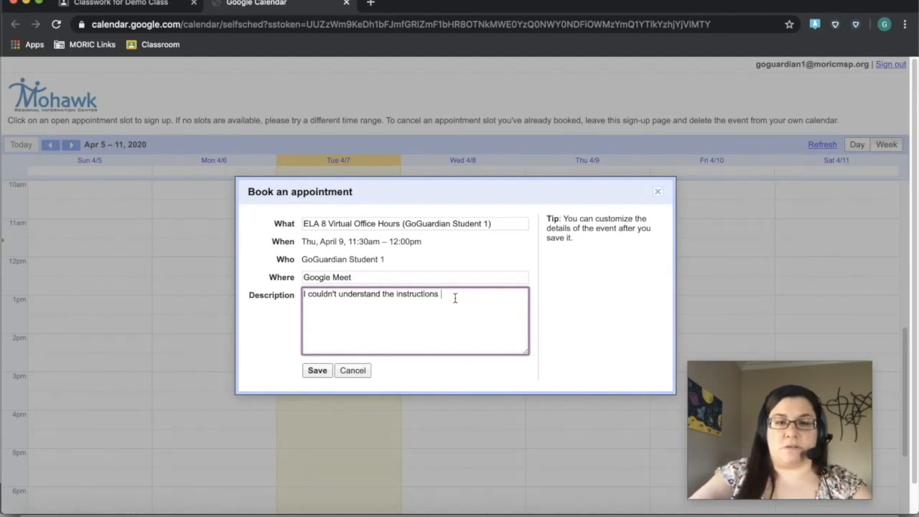
{"action": "type", "text": "on this week's "}
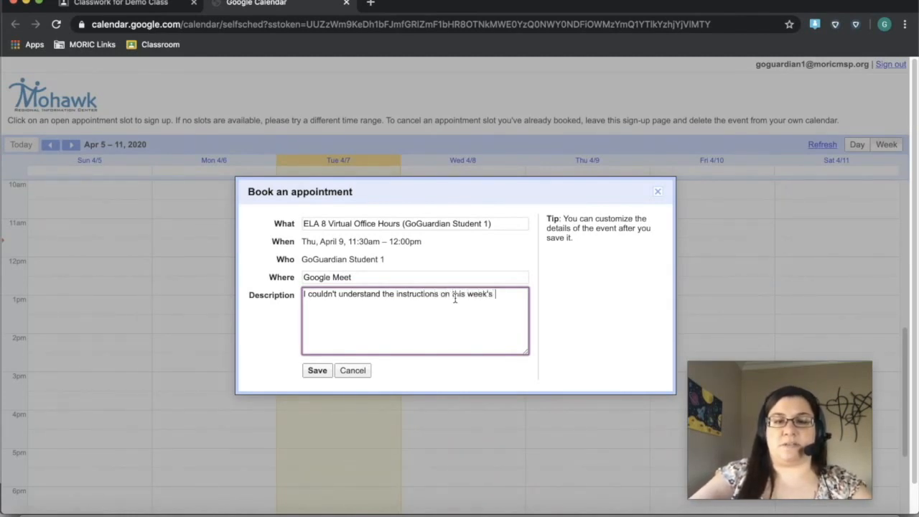
{"action": "type", "text": "assignment."}
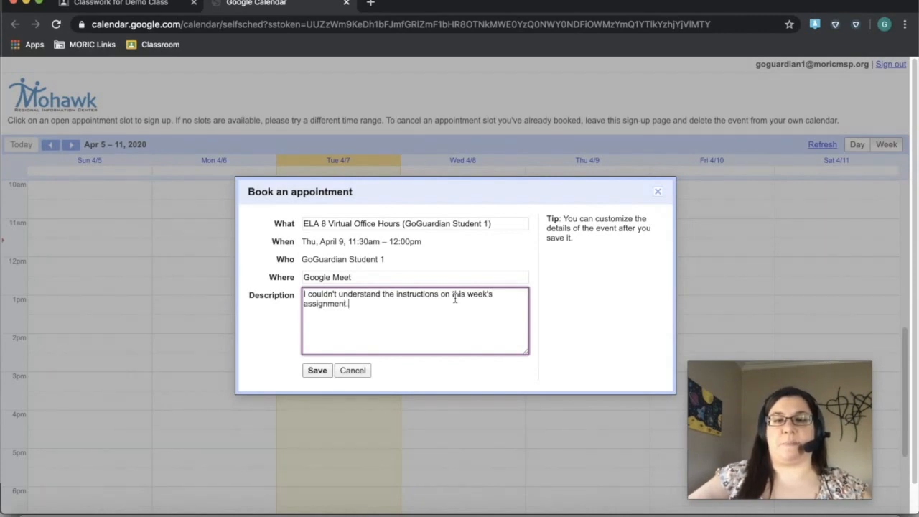
{"action": "left_click", "coordinate": [319, 371]}
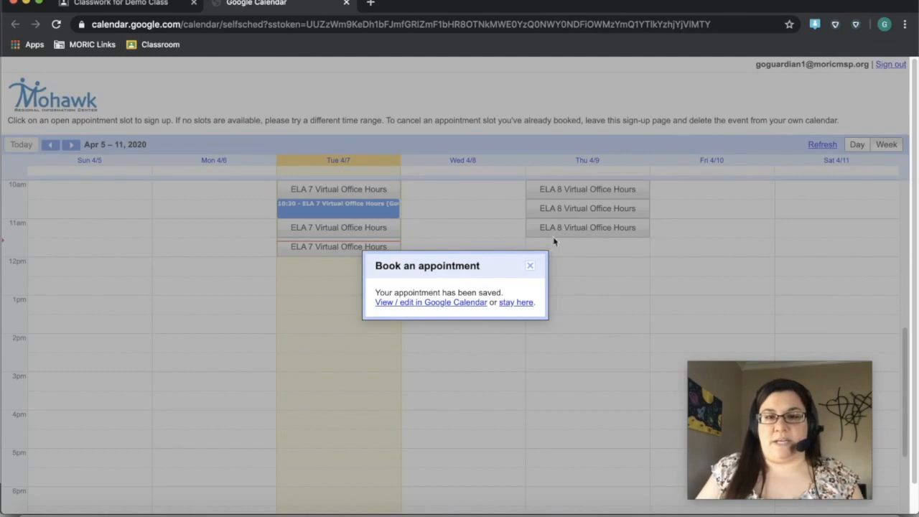
{"action": "left_click", "coordinate": [532, 267]}
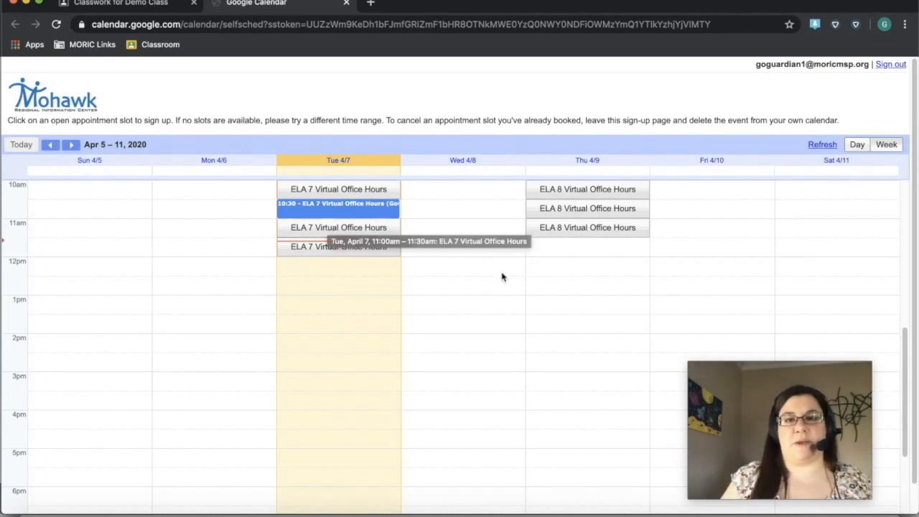
Step: Return to Demo Class in Google Classroom and open the student's Google Calendar from the Google apps
{"action": "scroll", "coordinate": [449, 236], "scroll_direction": "up", "scroll_amount": 2}
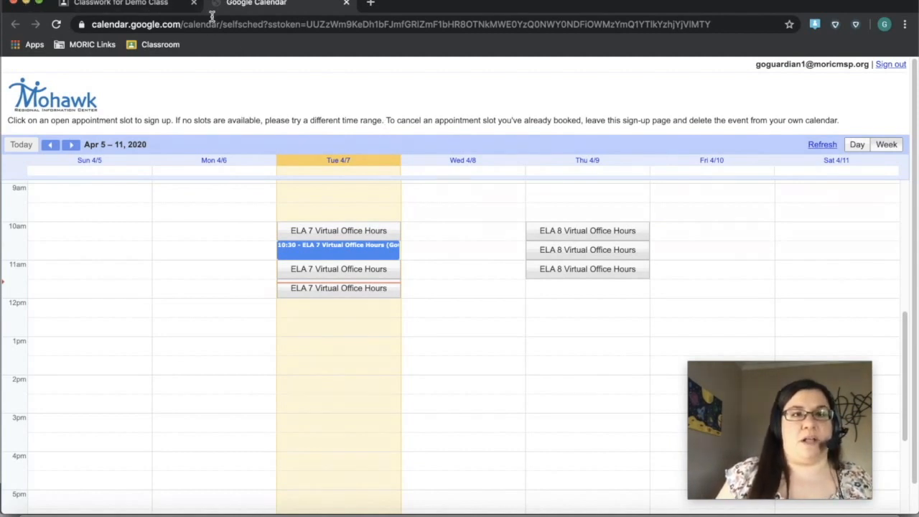
{"action": "left_click", "coordinate": [163, 3]}
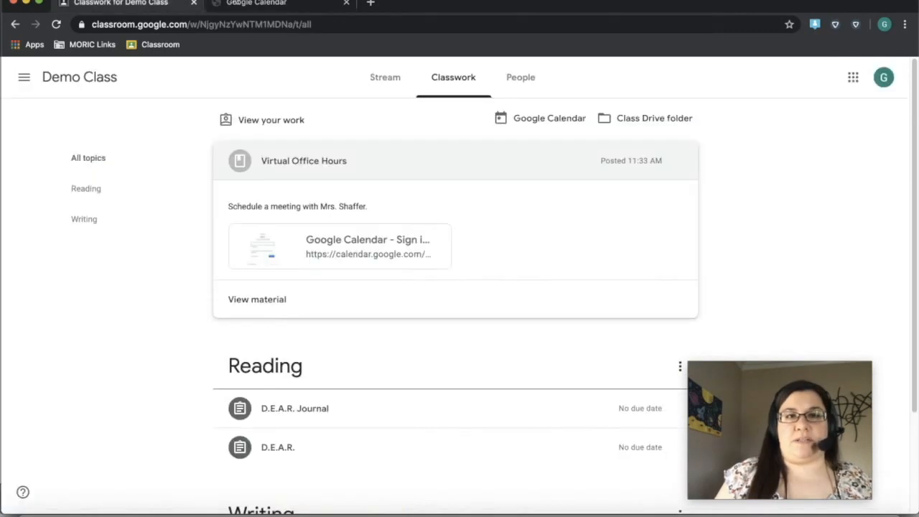
{"action": "left_click", "coordinate": [854, 77]}
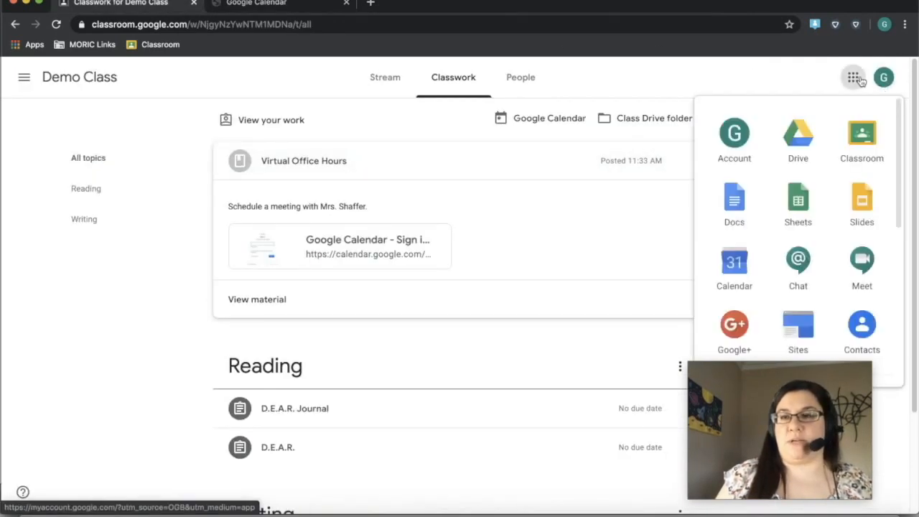
{"action": "left_click", "coordinate": [734, 264]}
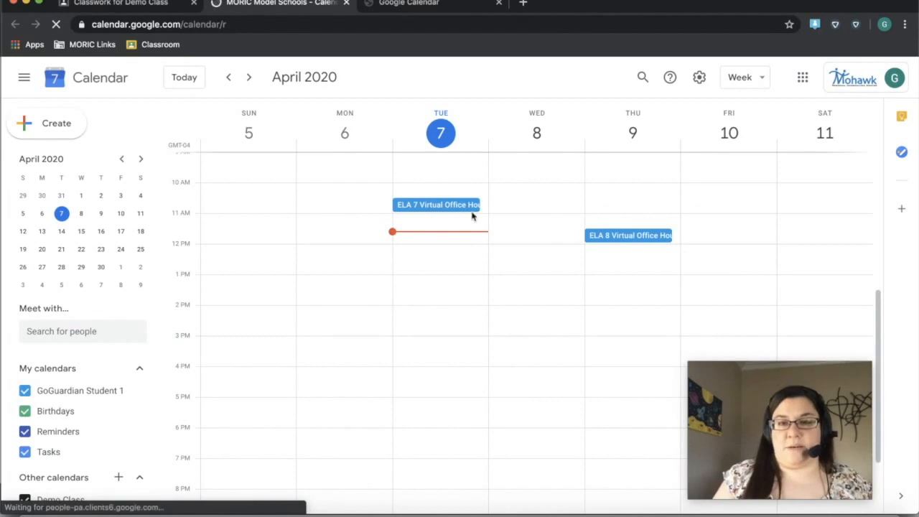
Step: Review the details of the booked ELA 8 and ELA 7 office hours events, dismissing the single-click tip and closing each event
{"action": "left_click", "coordinate": [628, 239]}
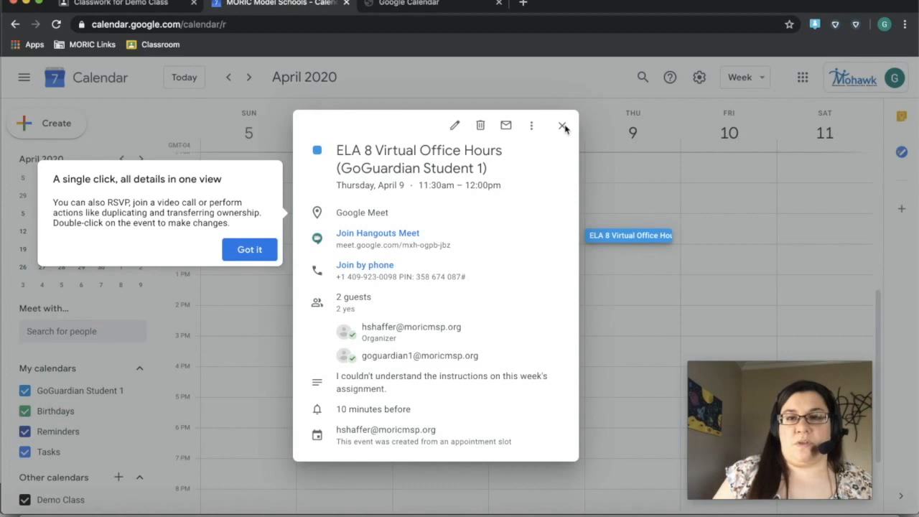
{"action": "left_click", "coordinate": [269, 248]}
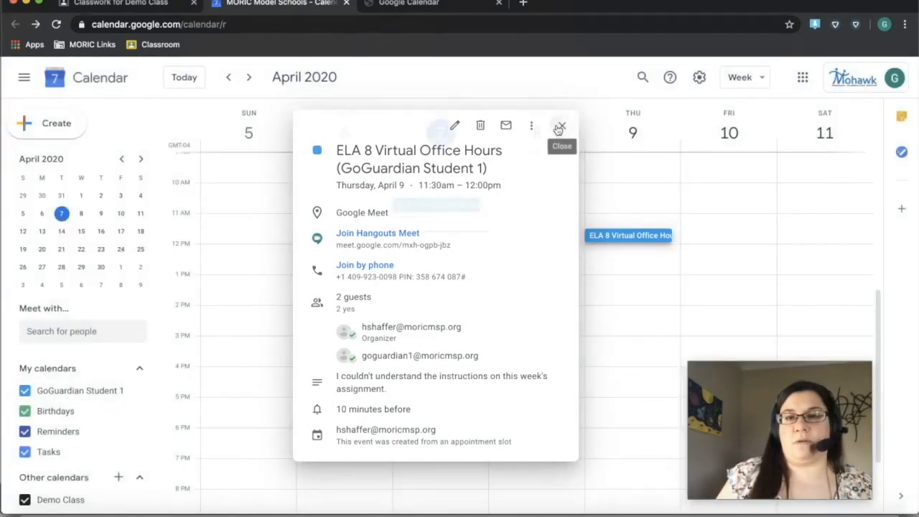
{"action": "left_click", "coordinate": [560, 127]}
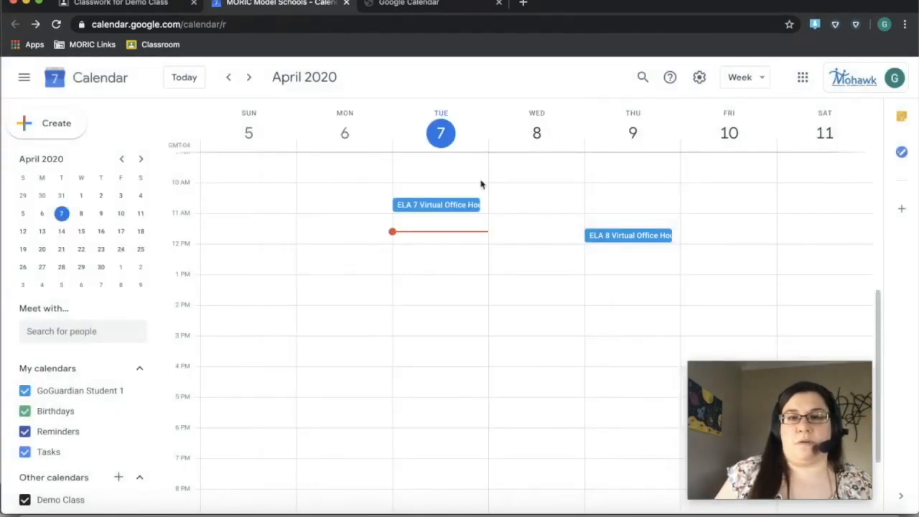
{"action": "left_click", "coordinate": [455, 207]}
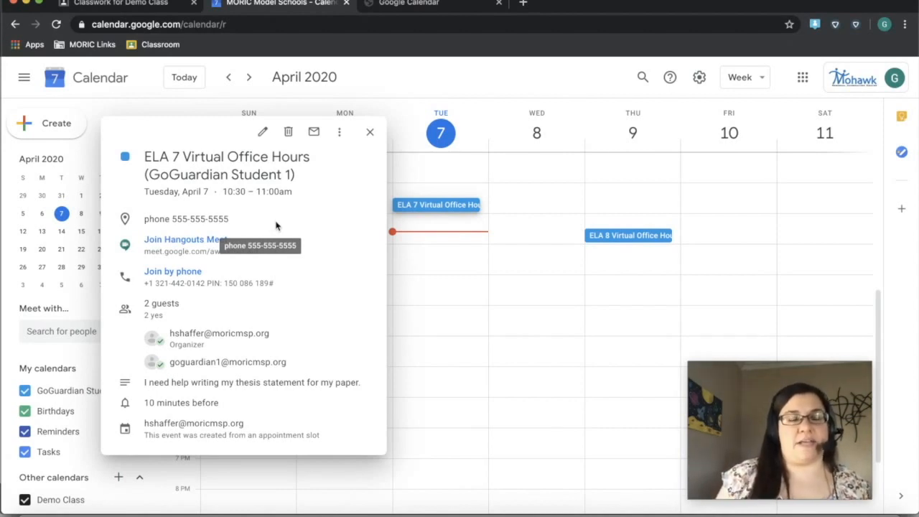
{"action": "left_click", "coordinate": [370, 135]}
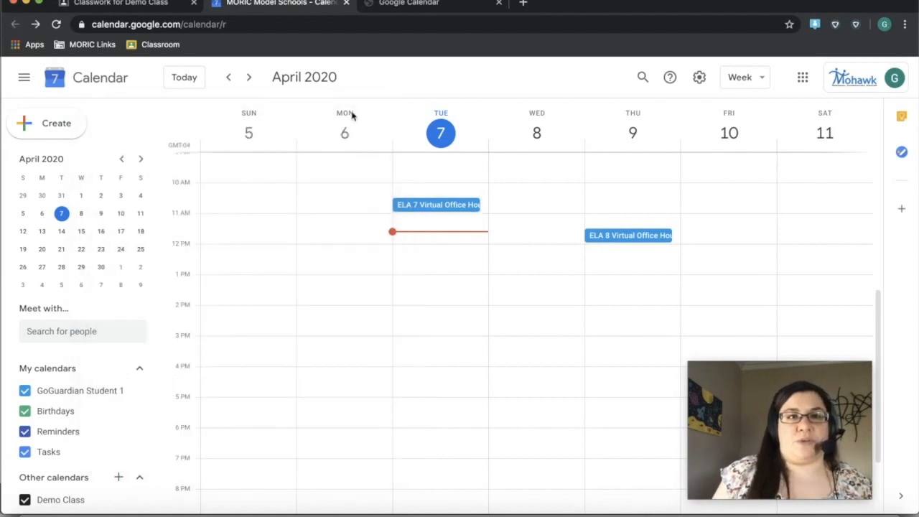
Step: Revisit the Classroom material and the sign-up page, then reopen the Thursday ELA 8 event's details in the student's calendar
{"action": "left_click", "coordinate": [160, 4]}
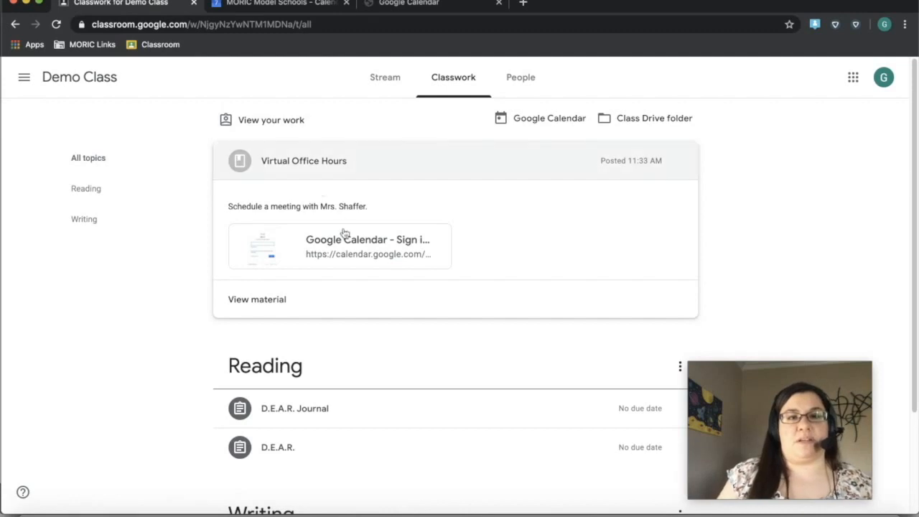
{"action": "left_click", "coordinate": [402, 6]}
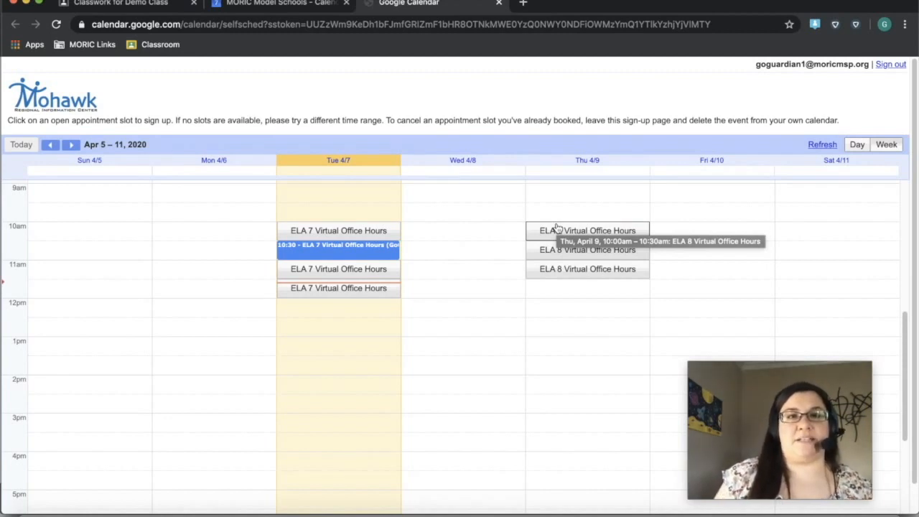
{"action": "left_click", "coordinate": [294, 7]}
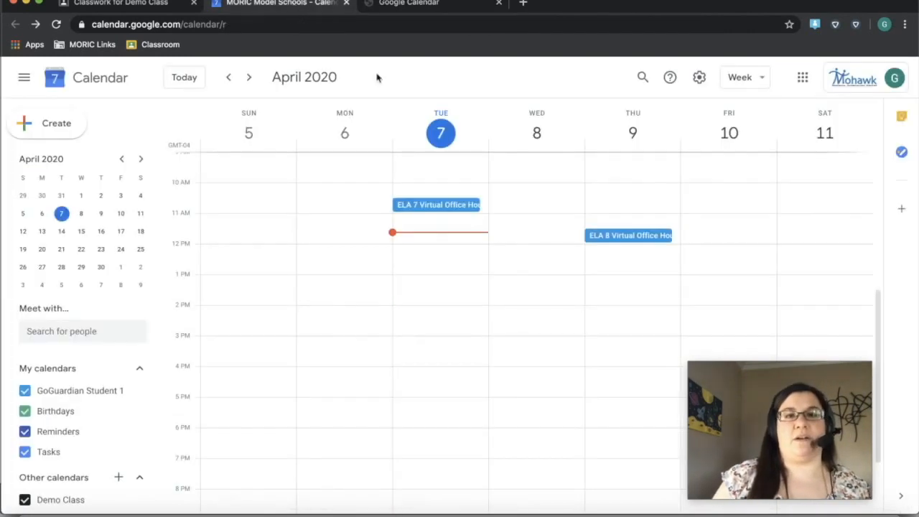
{"action": "left_click", "coordinate": [636, 237]}
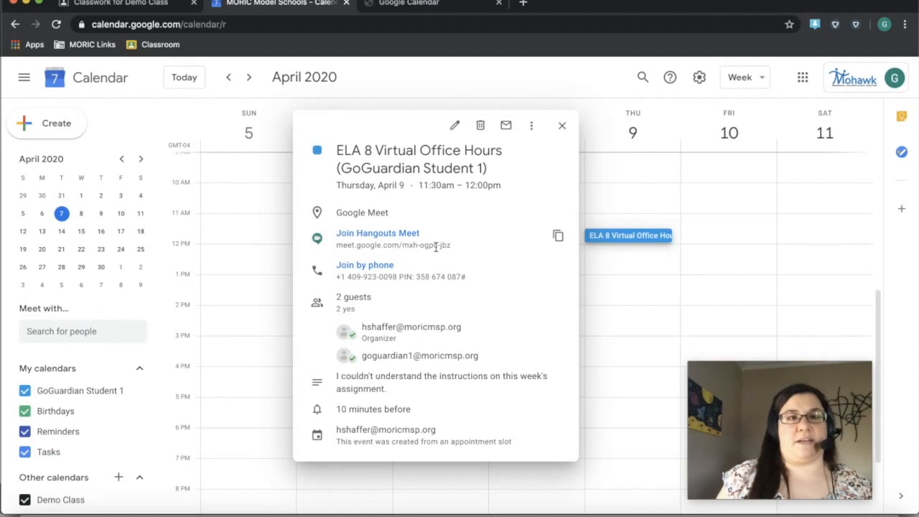
Step: Switch to the teacher's Chrome window, check the appointment sign-up page, and bring up the teacher's Google Calendar
{"action": "left_click", "coordinate": [26, 3]}
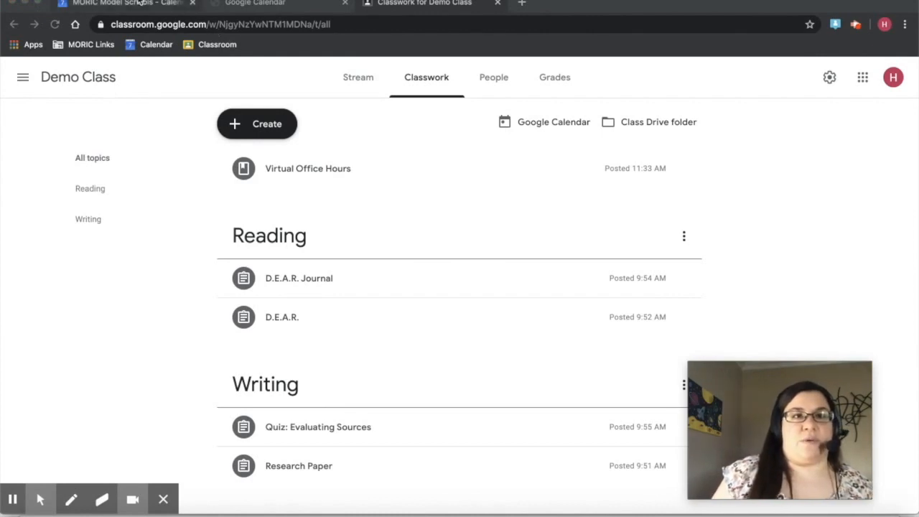
{"action": "left_click", "coordinate": [250, 3]}
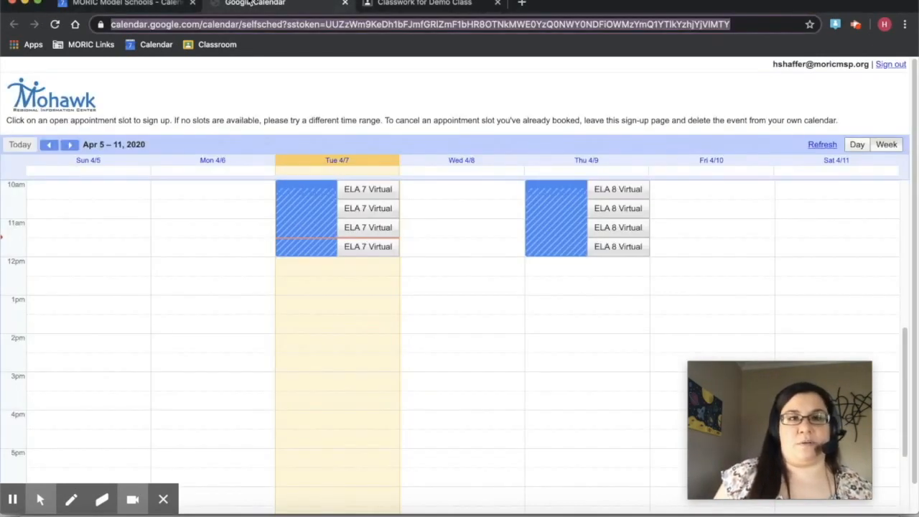
{"action": "left_click", "coordinate": [156, 4]}
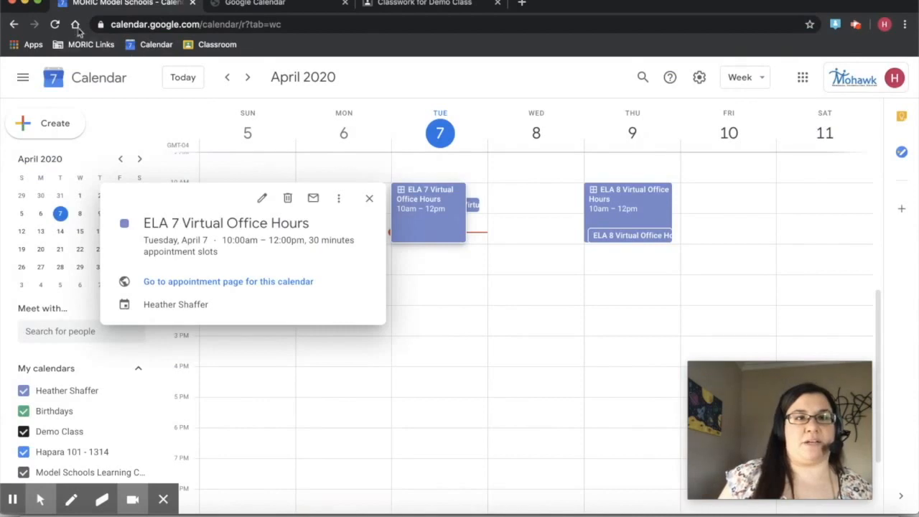
Step: Reload the teacher's calendar, review the details of the booked Thursday ELA 8 Virtual Office Hours appointment, and close them
{"action": "left_click", "coordinate": [53, 25]}
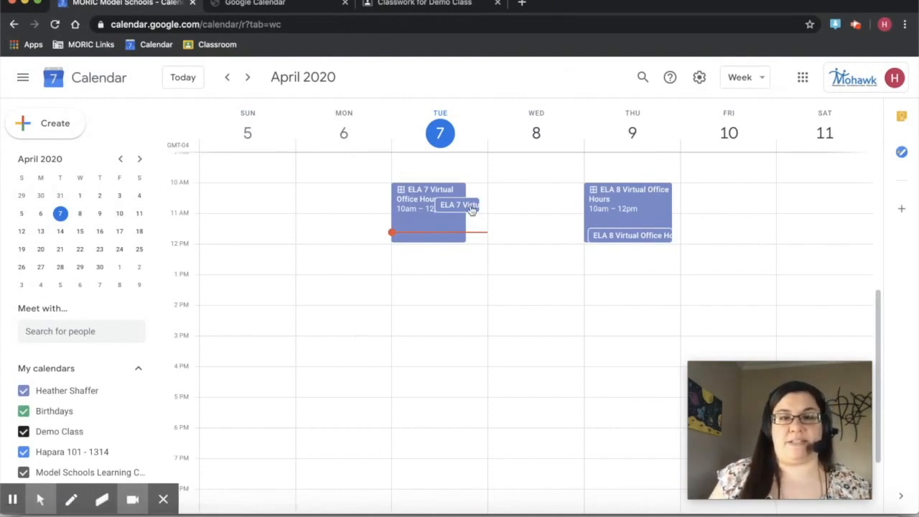
{"action": "left_click", "coordinate": [607, 237]}
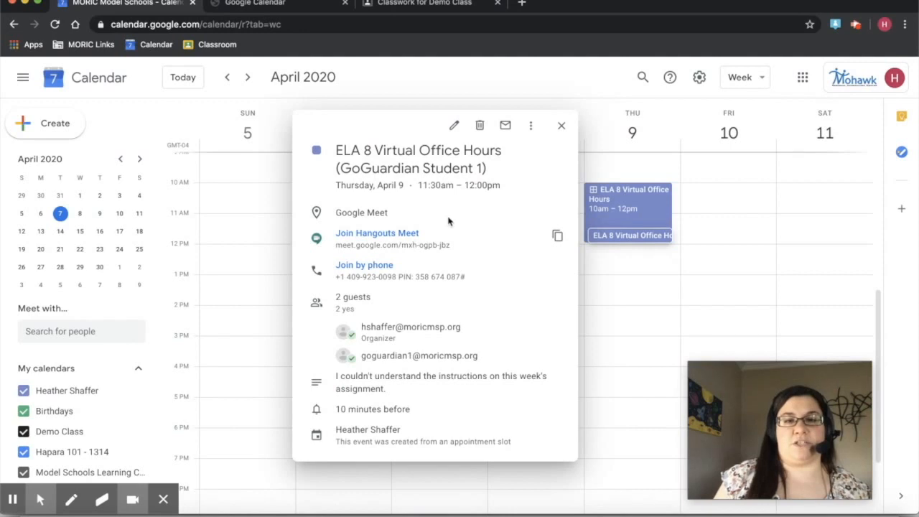
{"action": "left_click", "coordinate": [562, 126]}
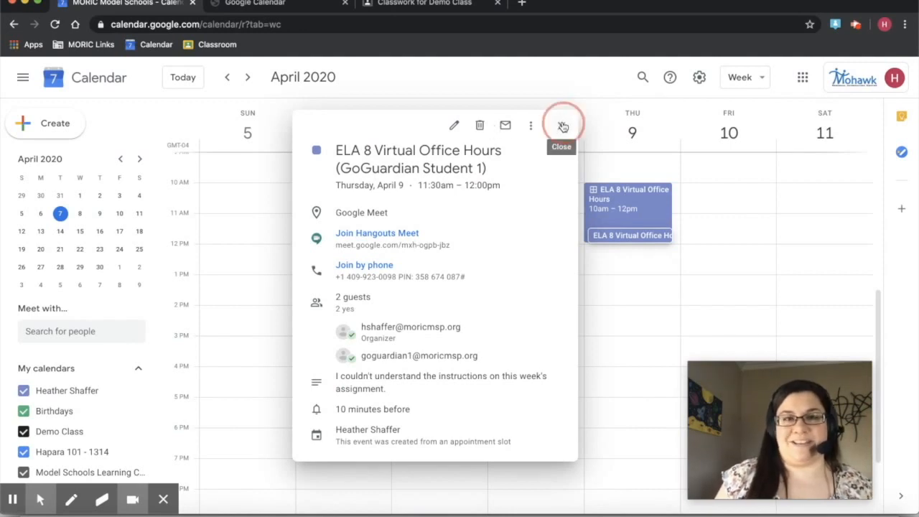
Step: Check the week of April 12–18 on the appointment sign-up page and in the teacher's calendar
{"action": "left_click", "coordinate": [316, 6]}
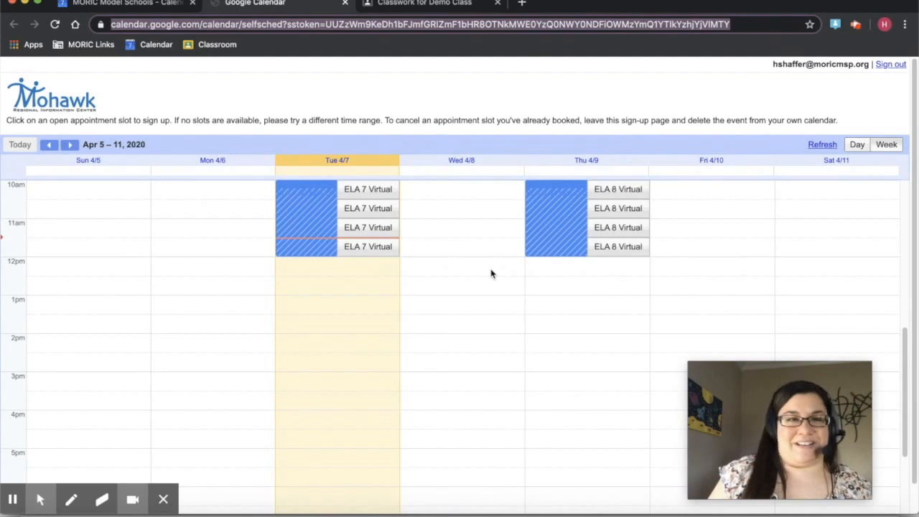
{"action": "left_click", "coordinate": [72, 144]}
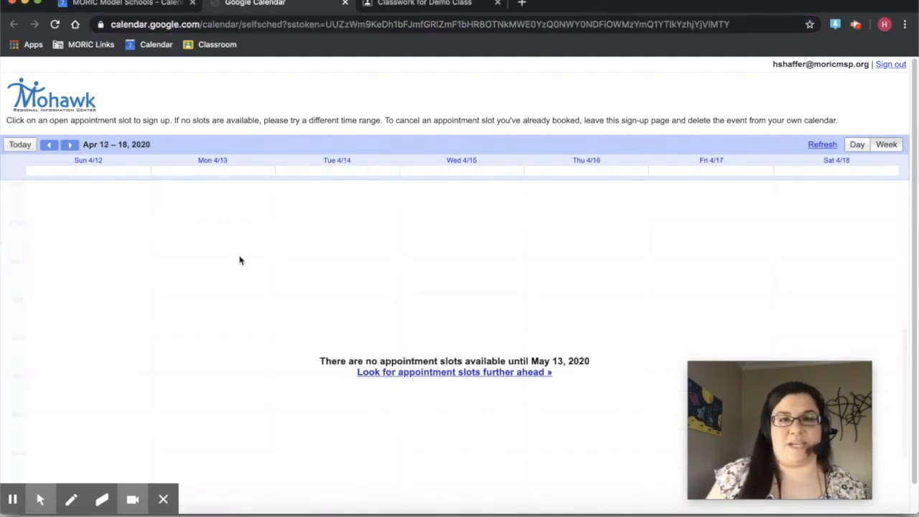
{"action": "left_click", "coordinate": [112, 5]}
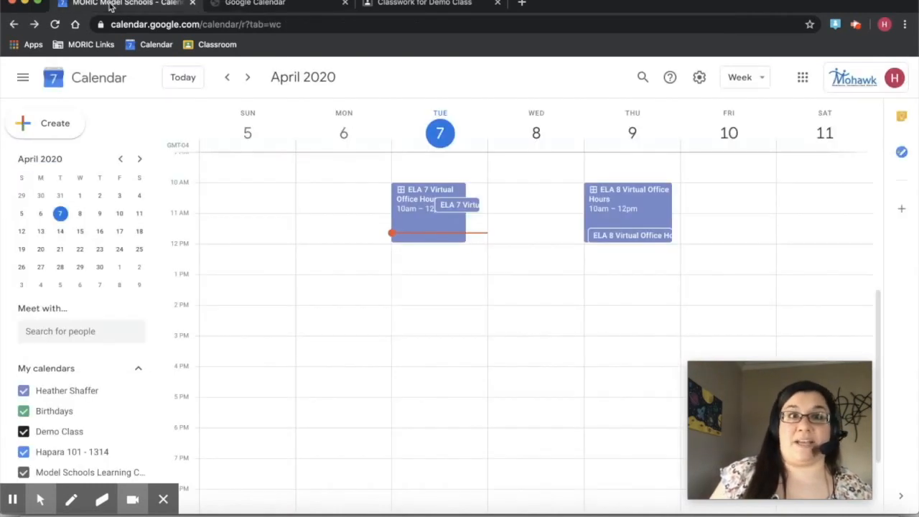
{"action": "left_click", "coordinate": [247, 79]}
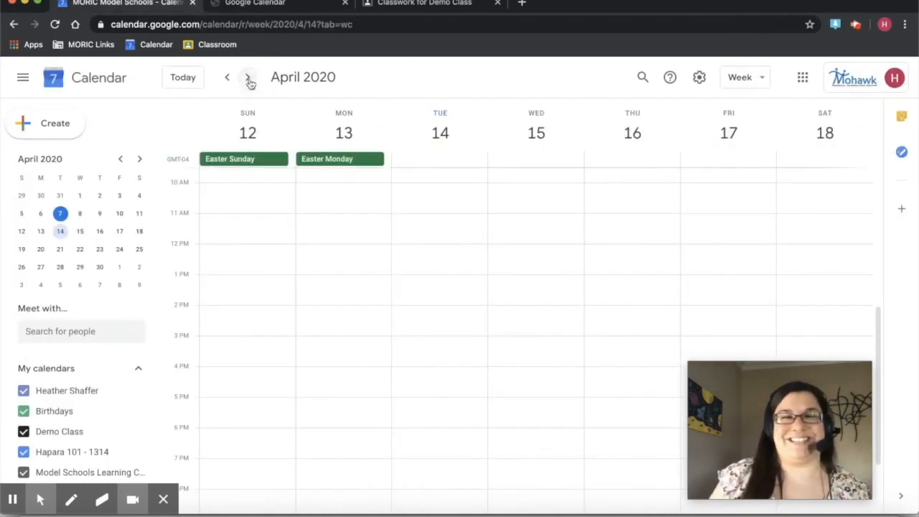
Step: Start an untitled appointment slots entry for Tuesday, April 14, 10:00–11:00am, and select the web address of the sign-up page
{"action": "left_click", "coordinate": [421, 200]}
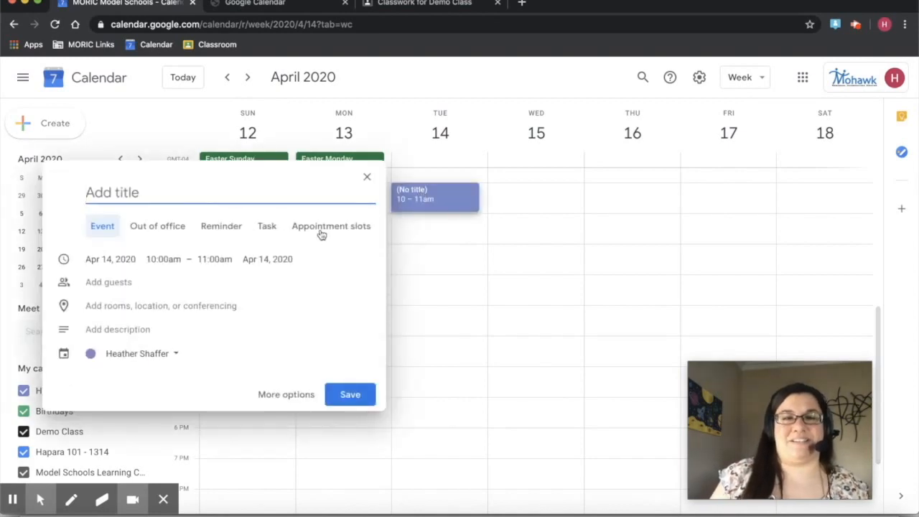
{"action": "left_click", "coordinate": [321, 233]}
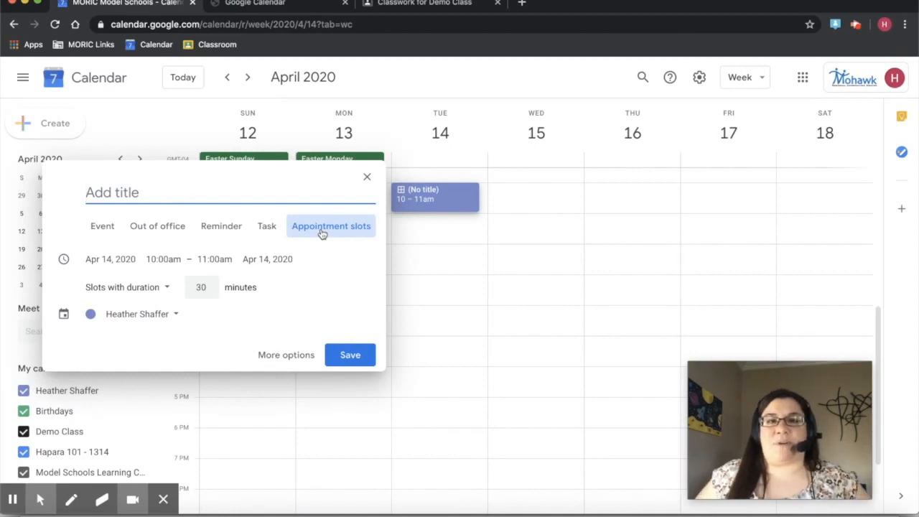
{"action": "left_click", "coordinate": [284, 8]}
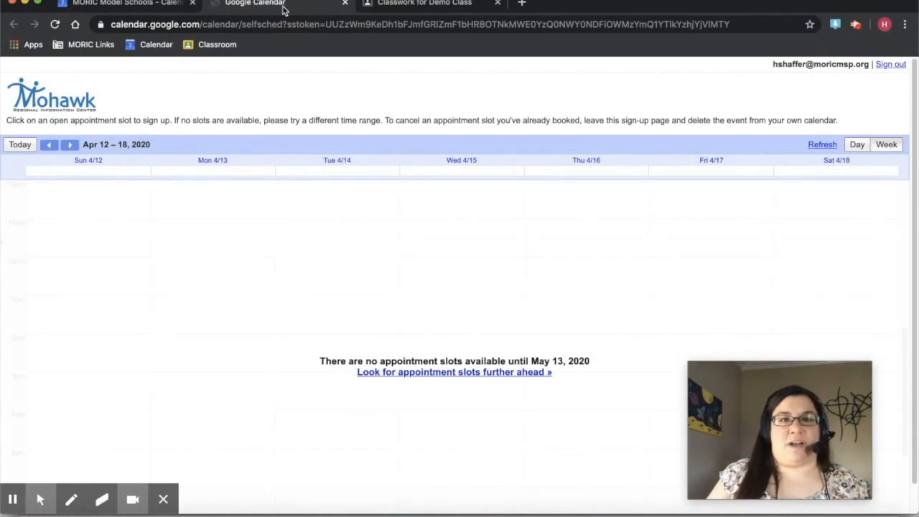
{"action": "left_click", "coordinate": [284, 27]}
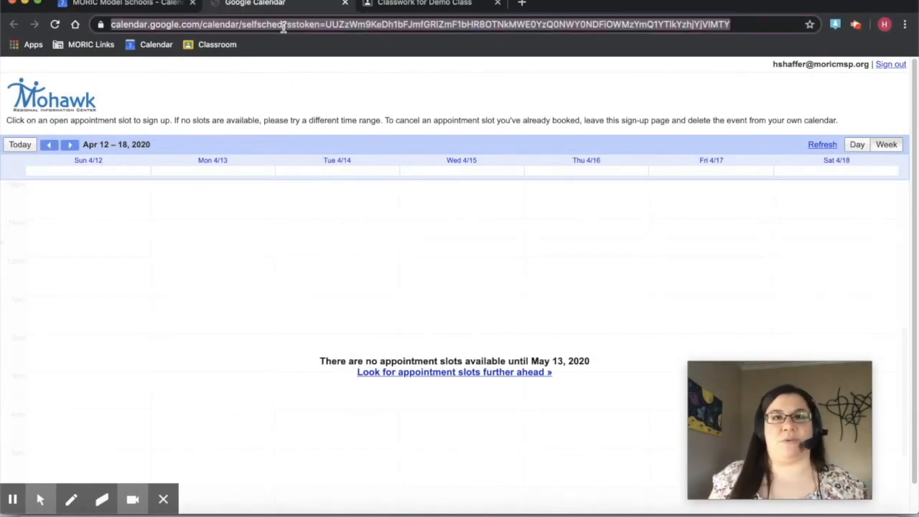